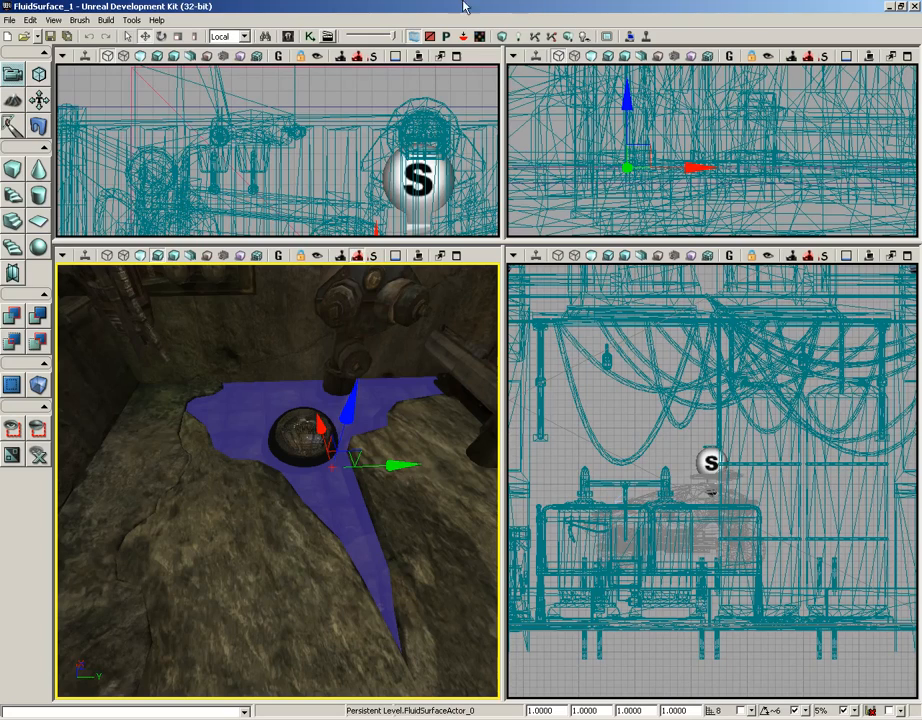
- Play-test the level from the rocky ground beside the puddle and examine the fluid surface while walking around, ending the test when finished
right_drag(302, 517, 297, 546)
right_click(292, 508)
click(258, 500)
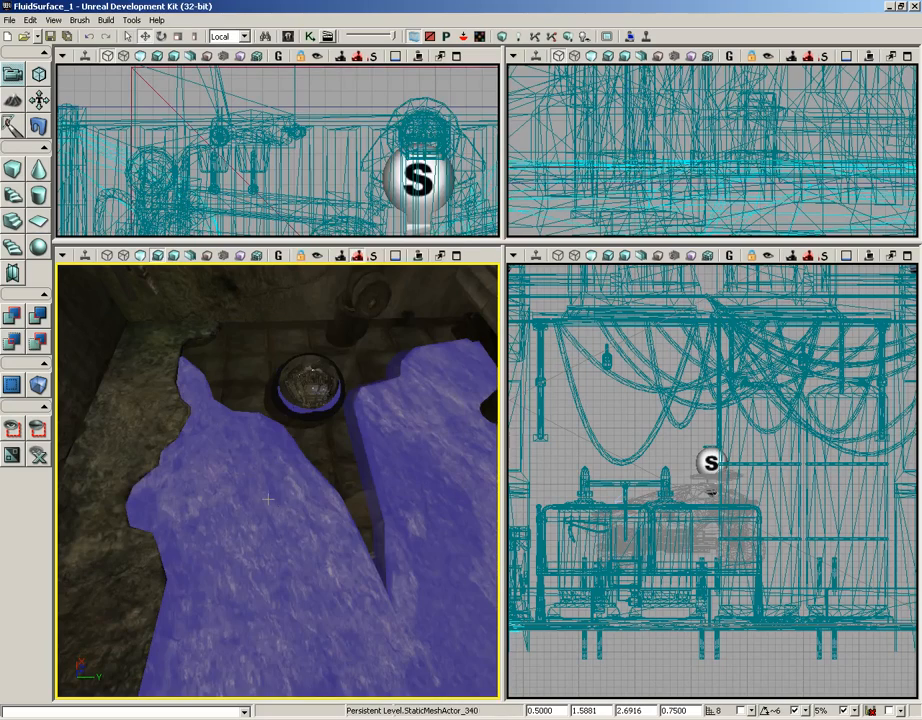
drag(268, 499, 262, 470)
right_click(264, 619)
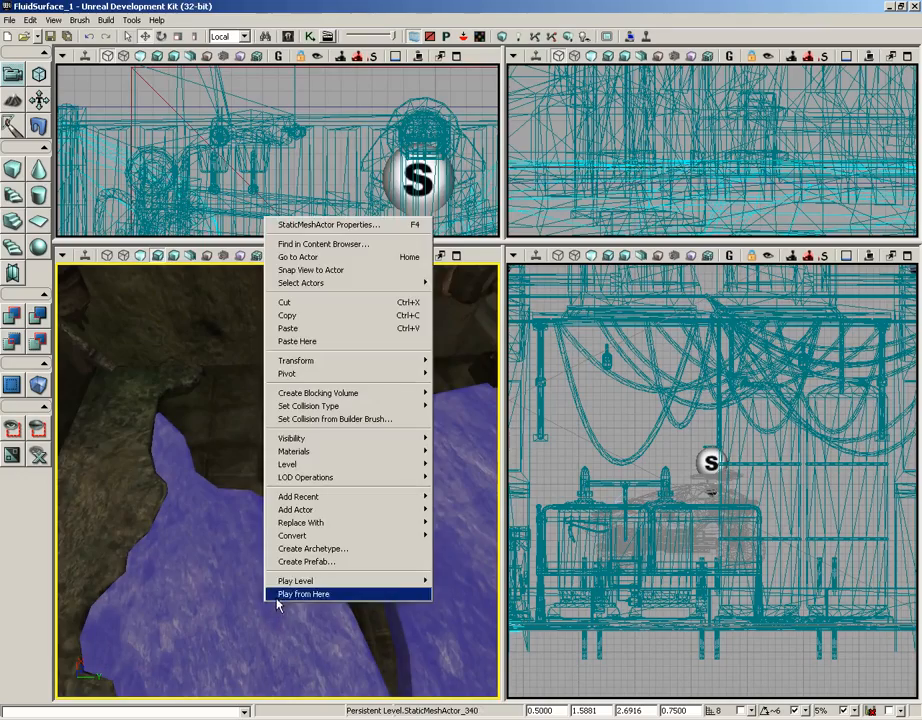
click(278, 596)
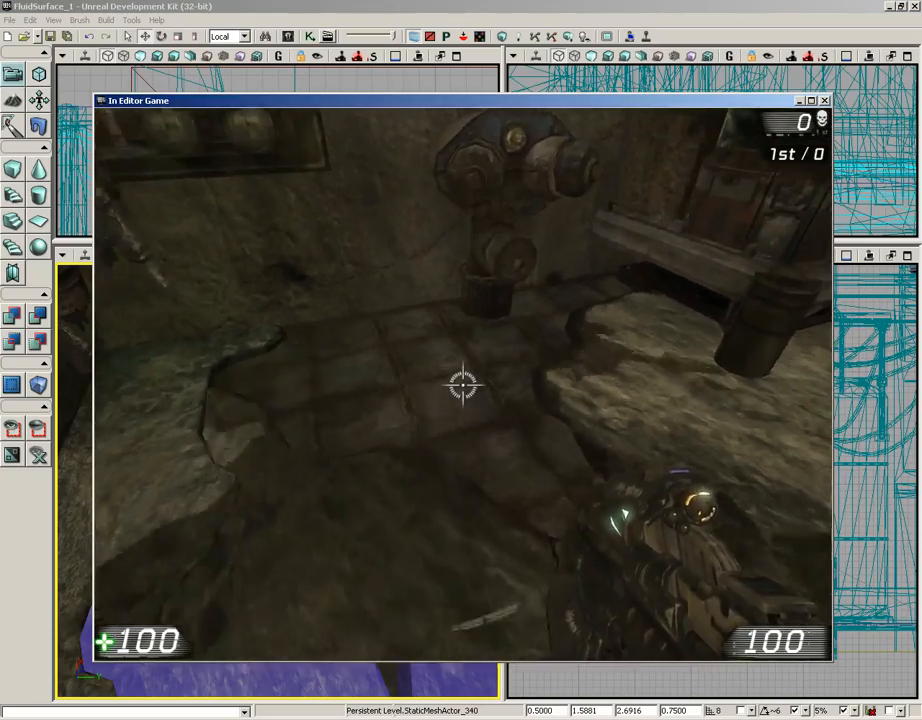
key(d)
key(s)
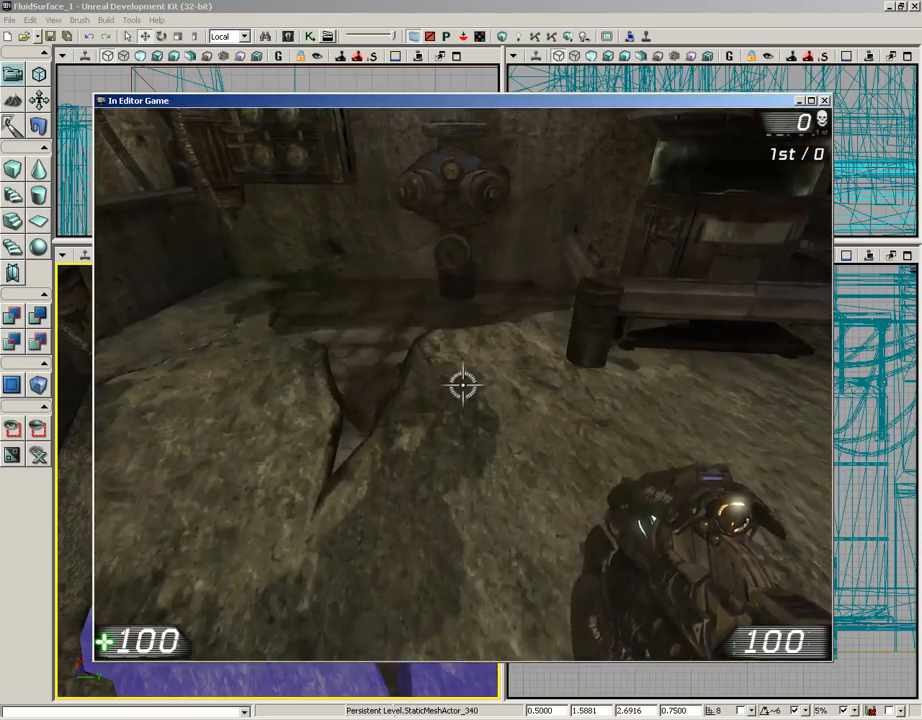
key(w)
key(Escape)
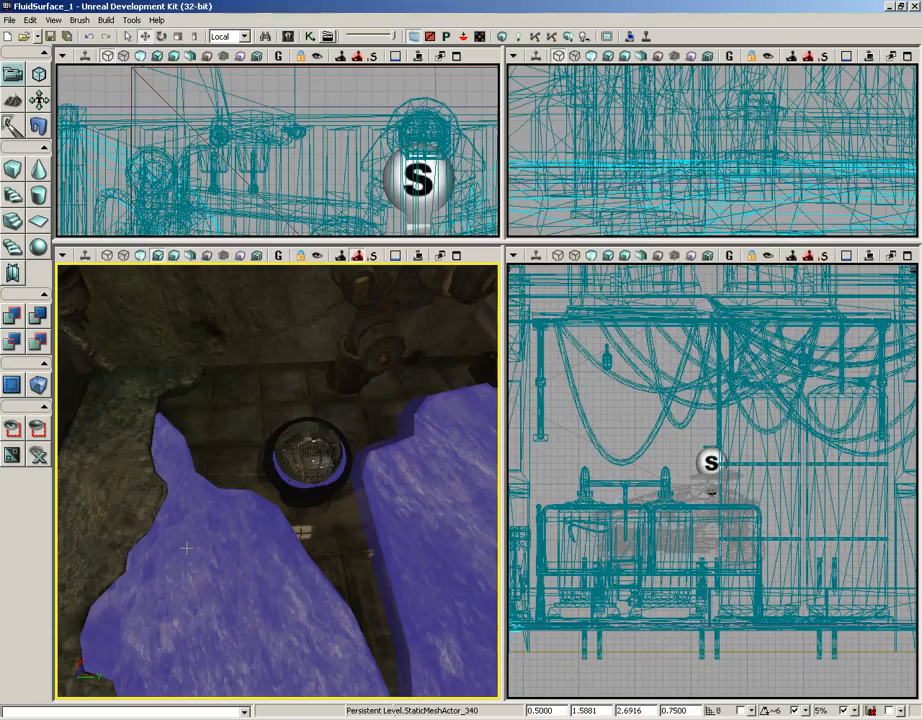
- Open the puddle fluid surface actor's properties, expand its Fluid Component, and set Fluid Damping to 10
click(233, 419)
double_click(233, 419)
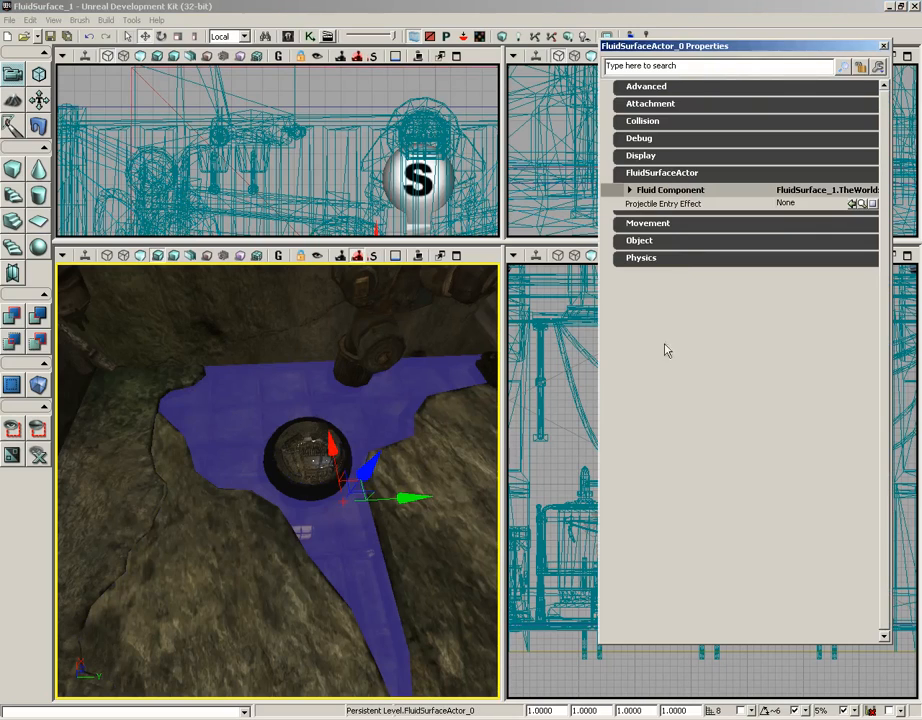
click(650, 190)
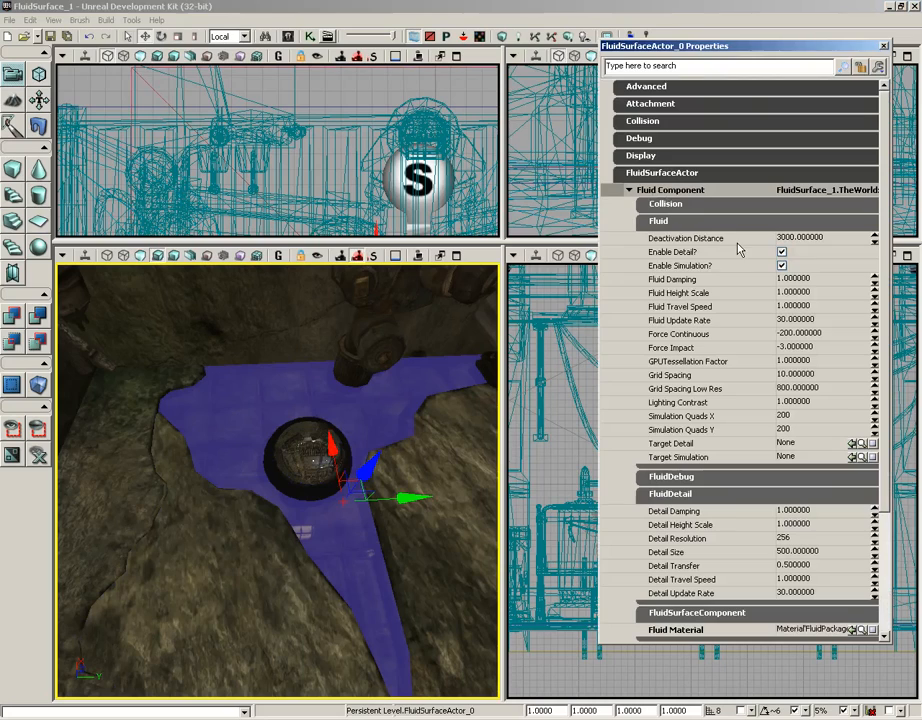
click(818, 282)
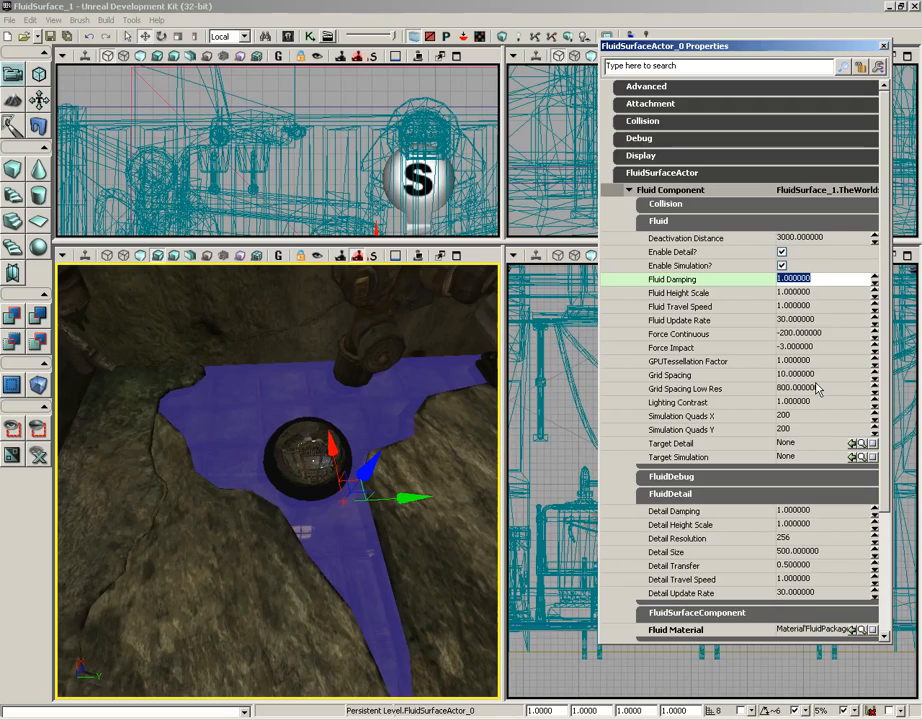
text(10)
key(Return)
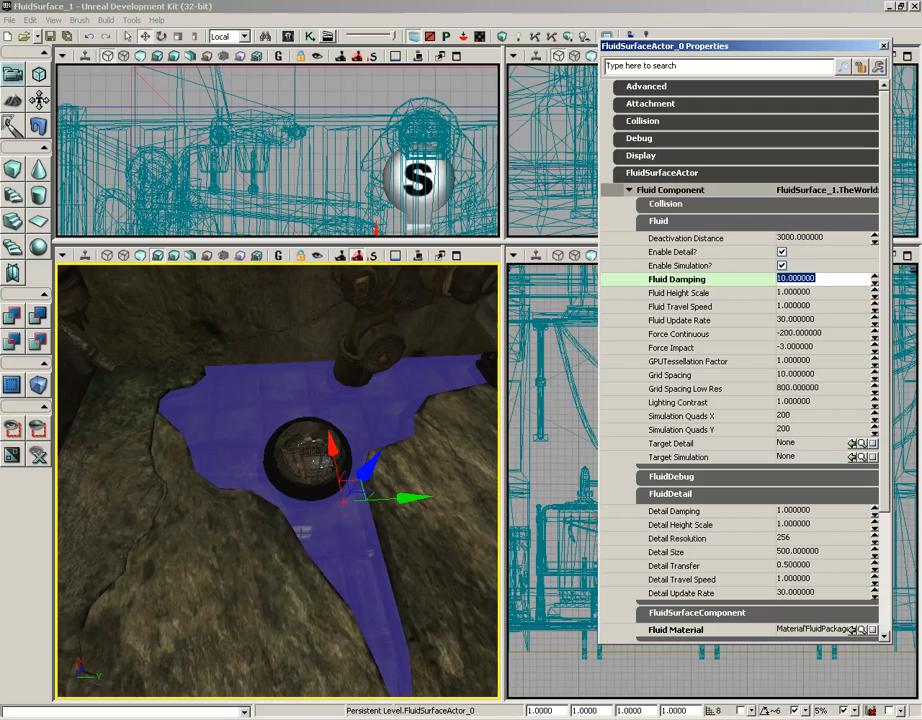
- Set the fluid surface's Fluid Height Scale to 0.05 and Fluid Travel Speed to 0.5
click(806, 293)
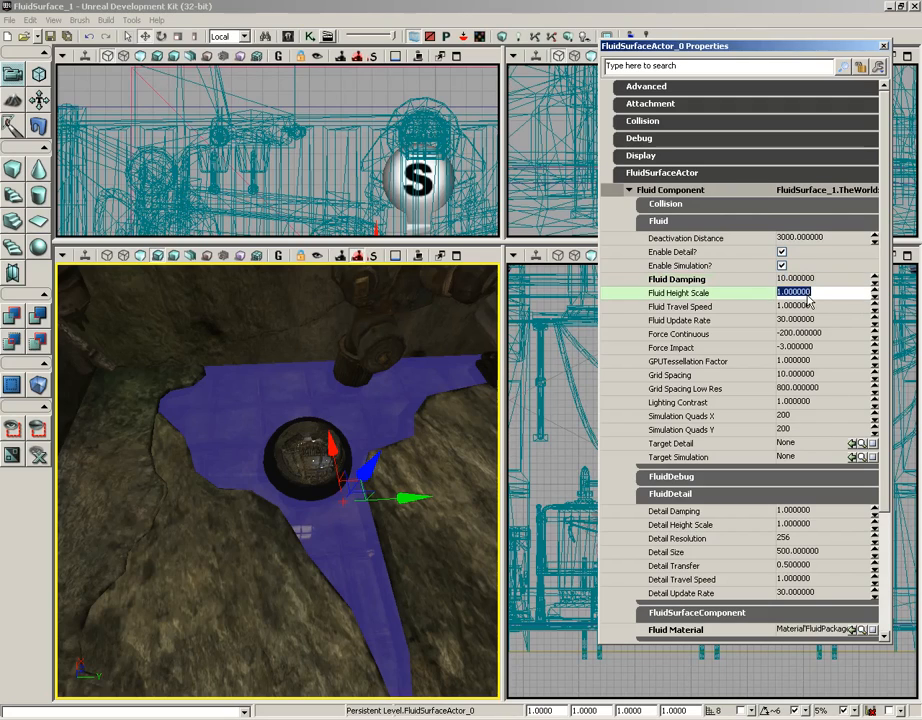
text(0.05)
key(Return)
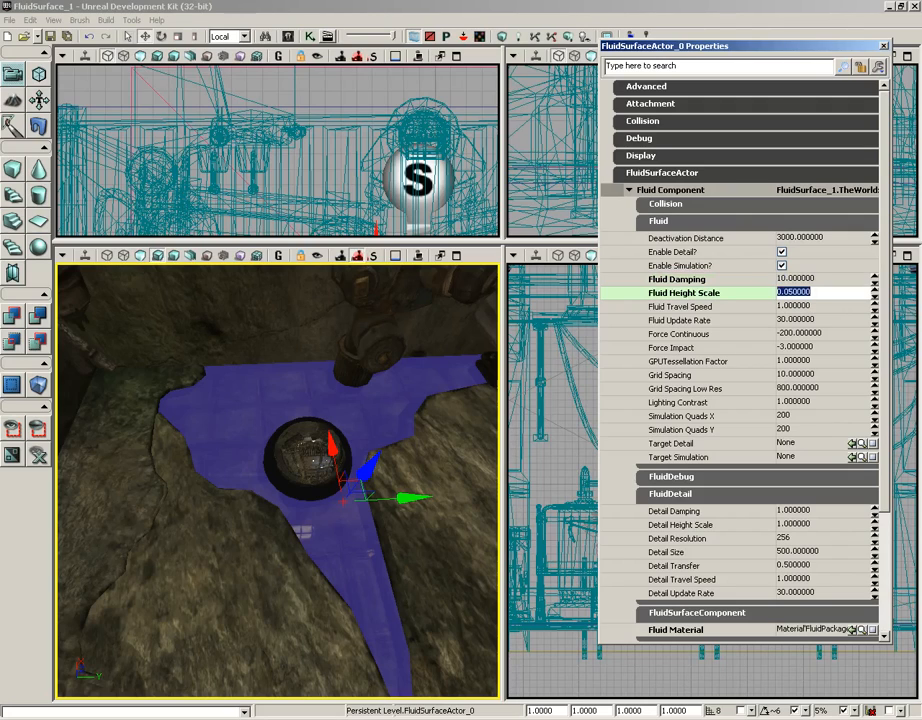
click(792, 306)
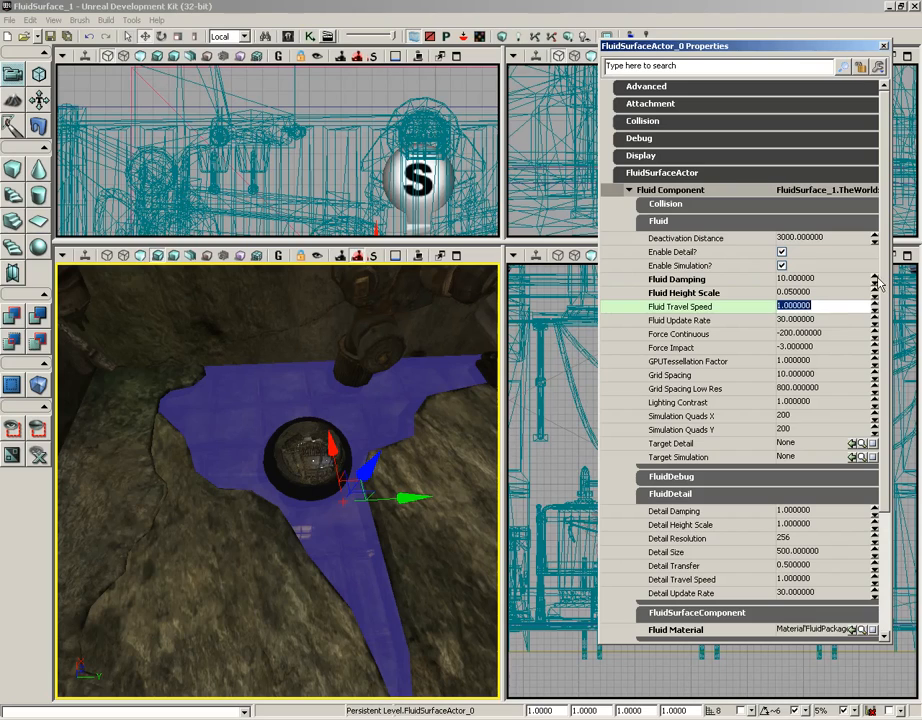
text(0.5)
key(Return)
- Set the Detail Size in the fluid surface's FluidDetail settings to 250
scroll(883, 317, down, 3)
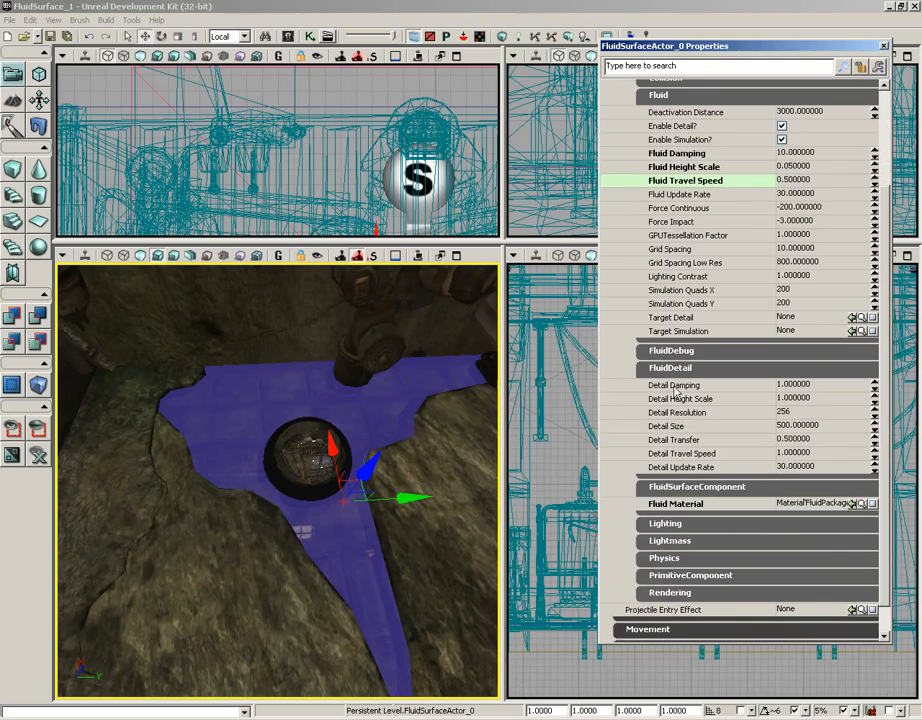
click(811, 426)
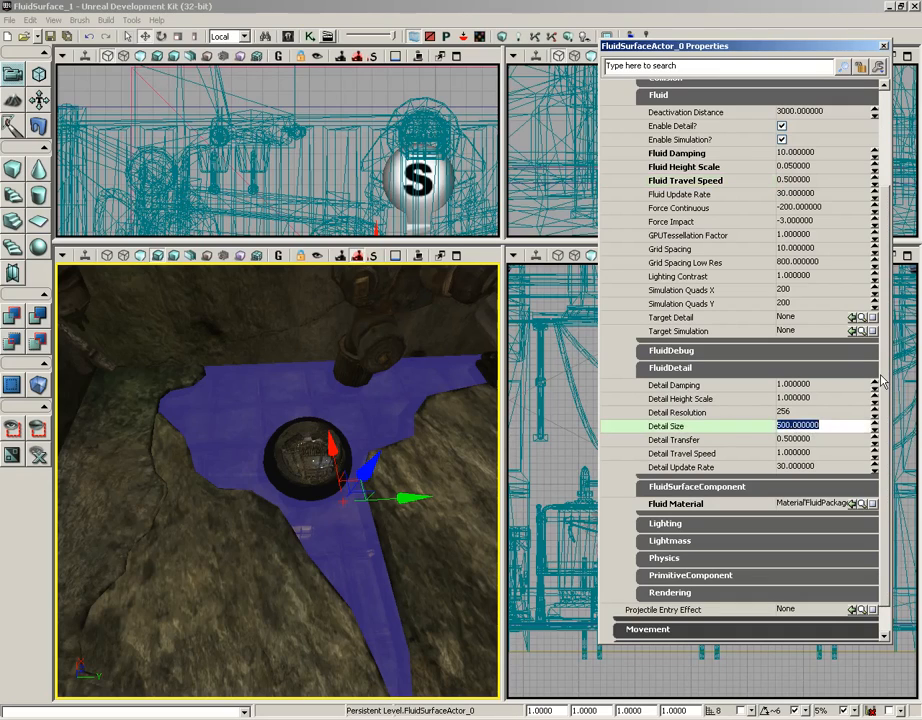
text(250)
key(Return)
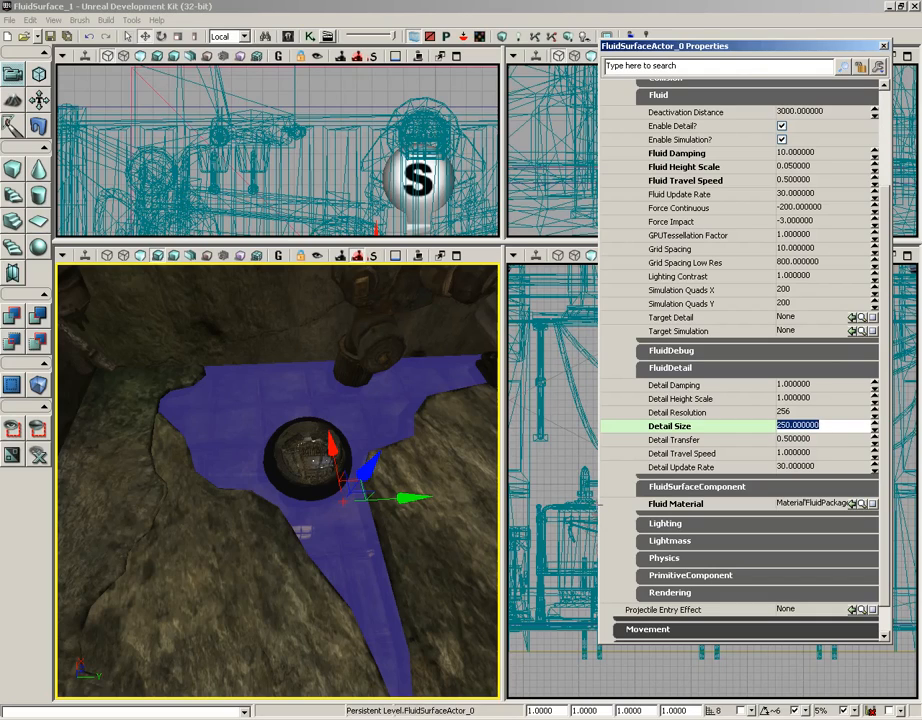
- Enable Show Detail Normals in the fluid surface's FluidDebug settings and close its properties
scroll(670, 341, down, 1)
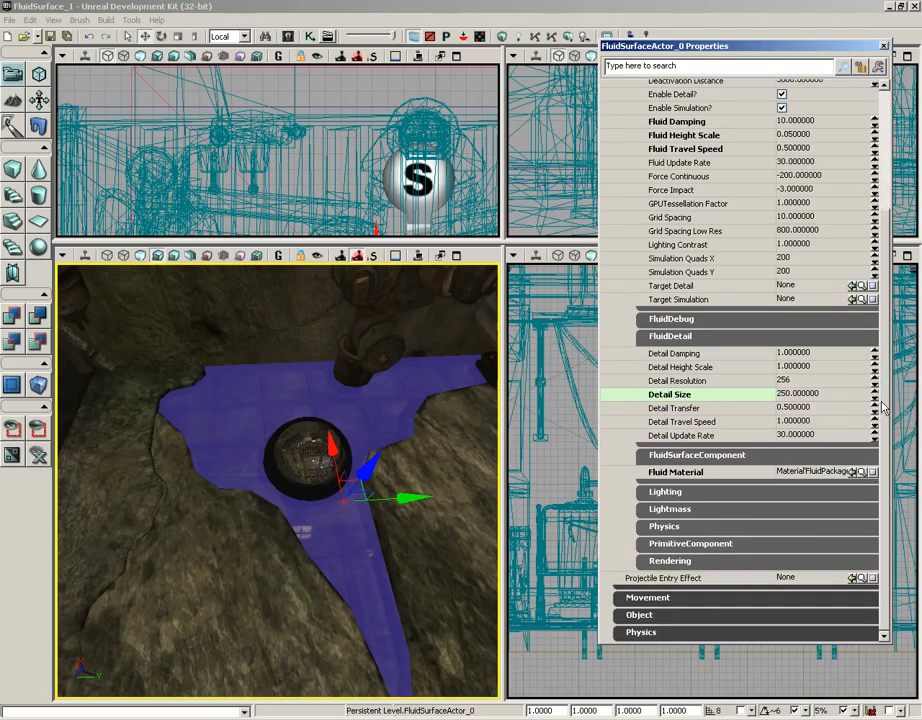
click(671, 318)
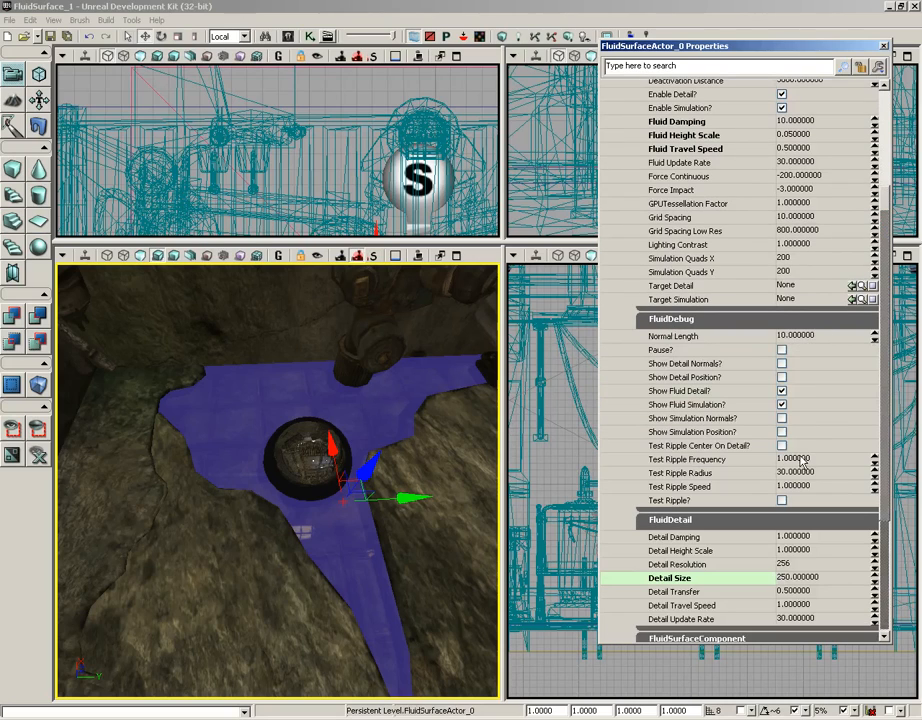
click(779, 391)
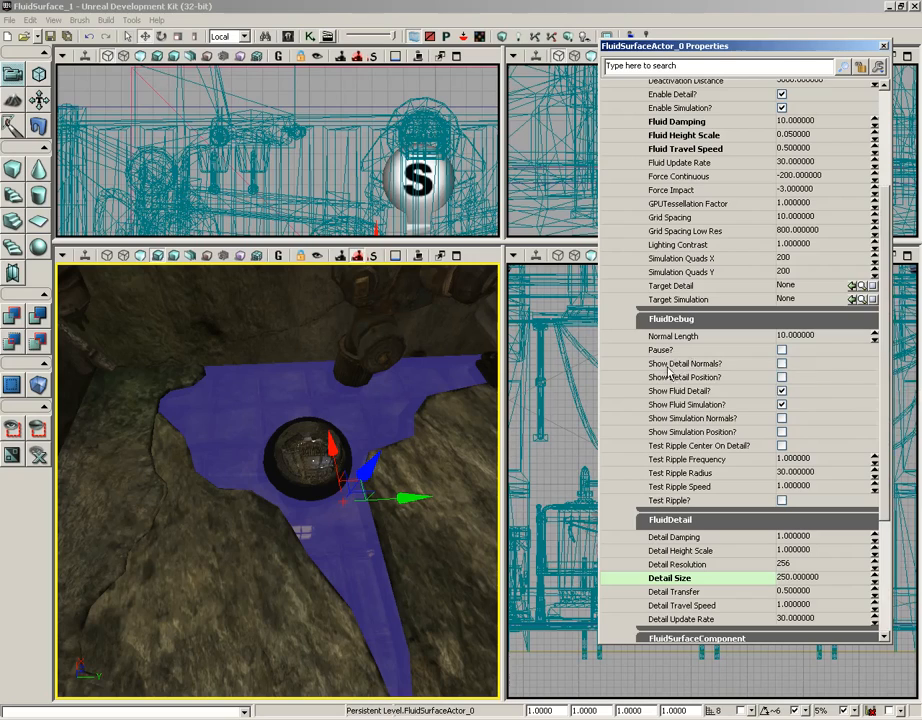
click(781, 363)
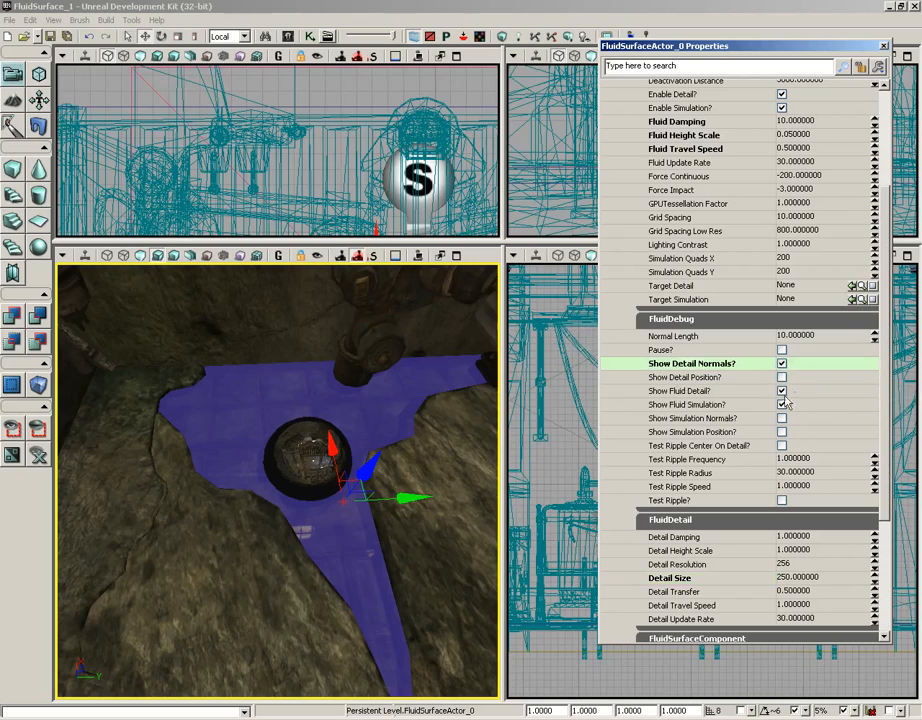
click(883, 47)
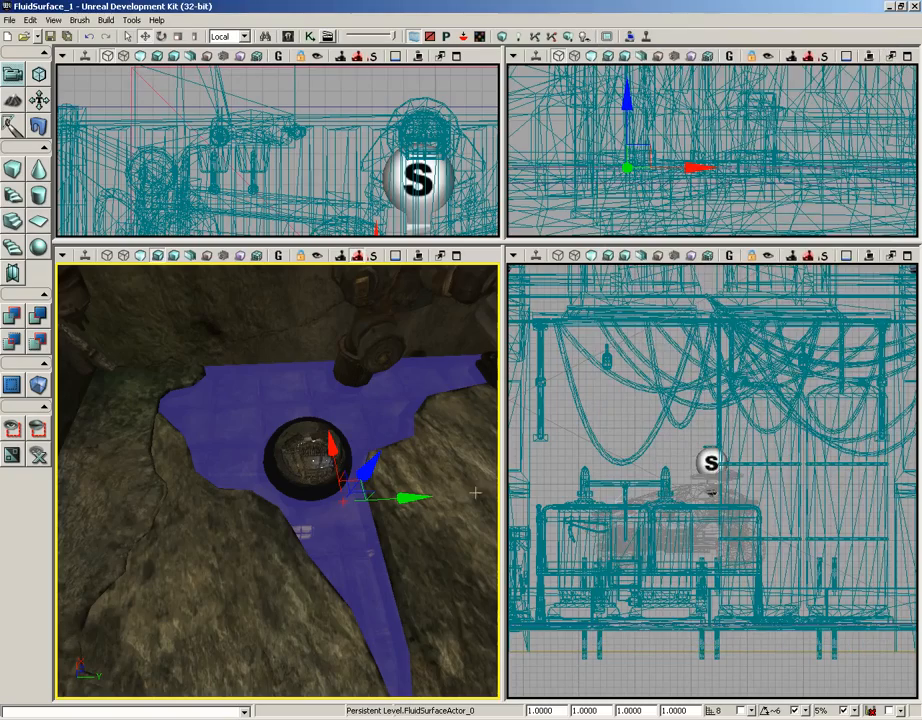
- Play-test from the rock beside the puddle, walk through and shoot the water to examine the detail normals overlay, then end the test
right_click(254, 655)
click(285, 626)
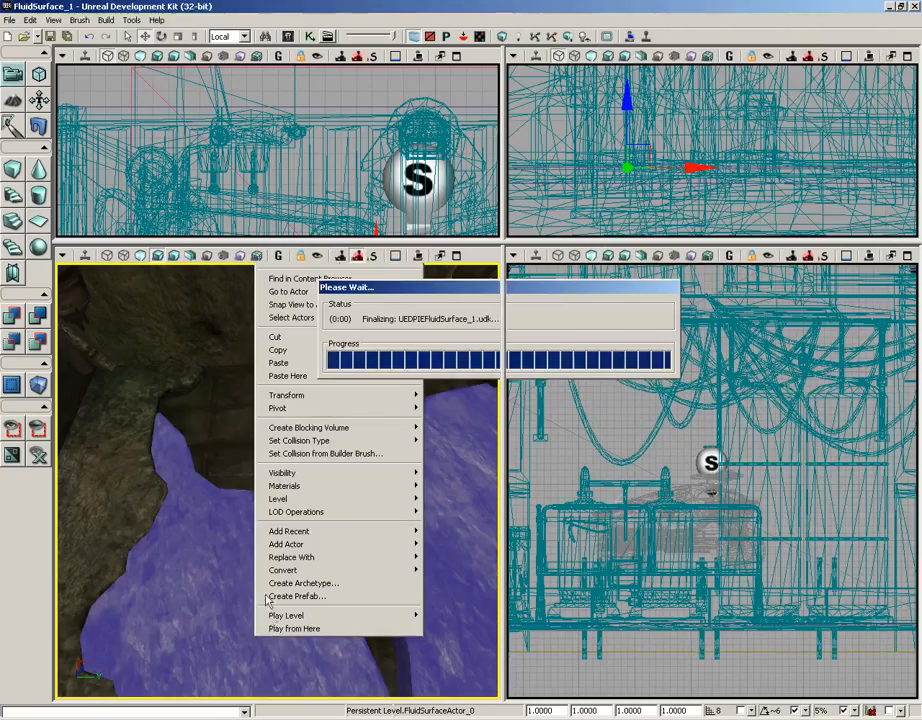
key(w)
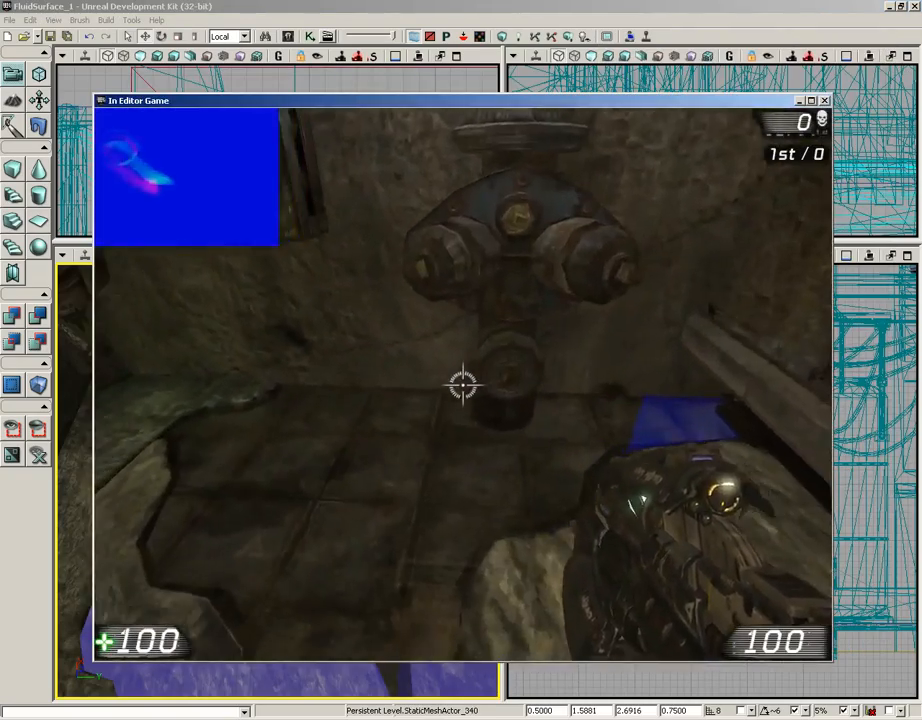
key(w)
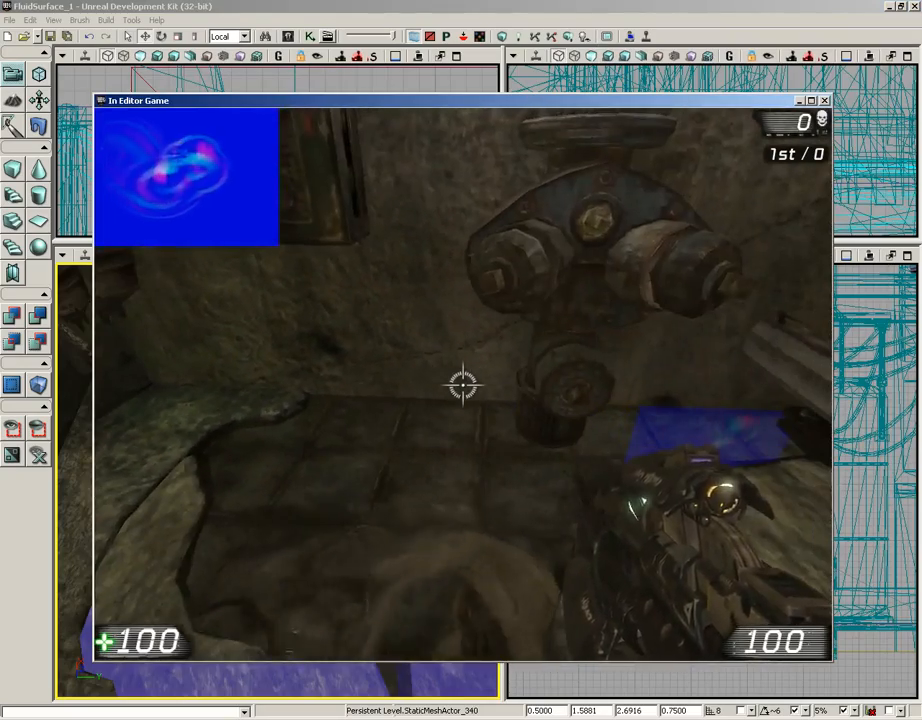
key(w)
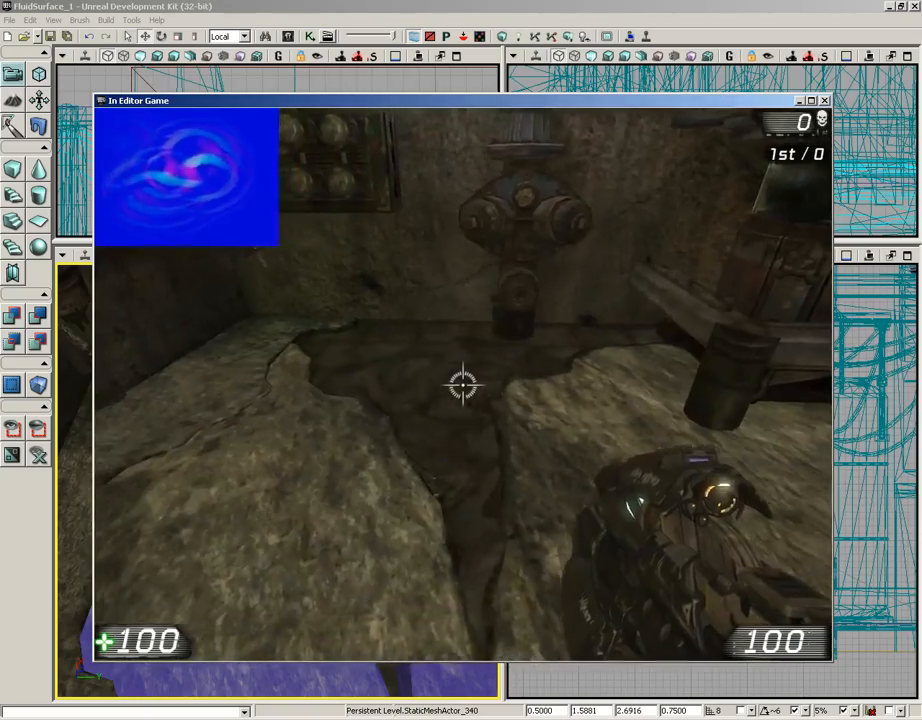
key(w)
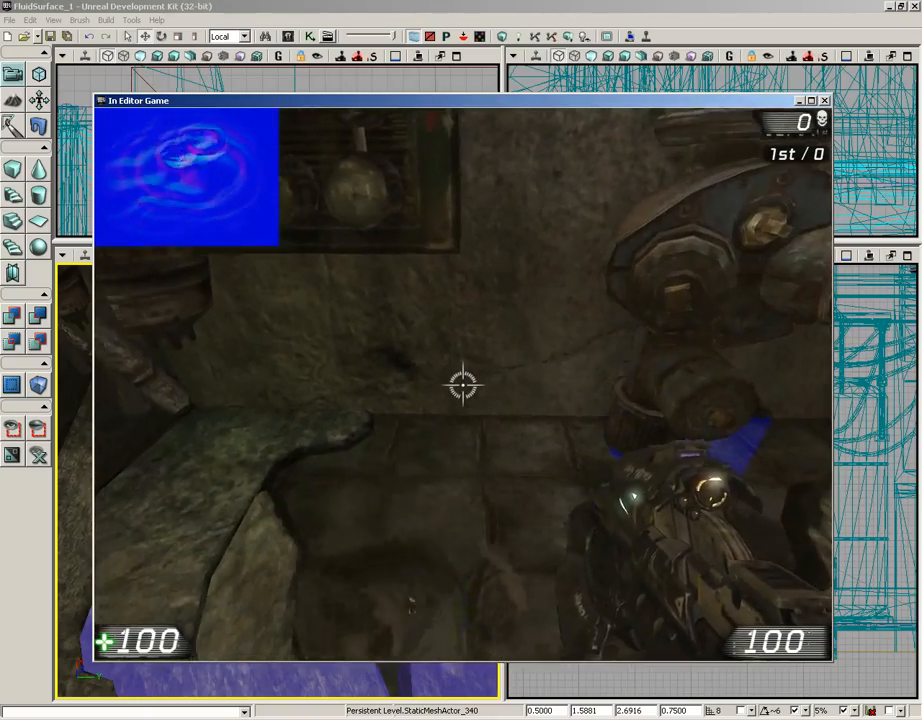
click(463, 384)
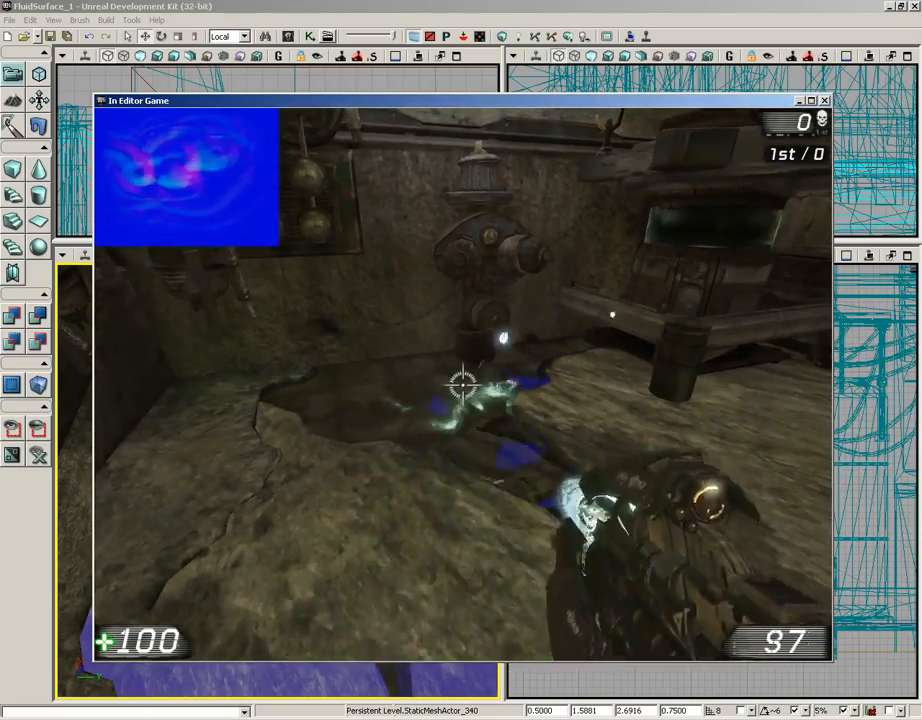
key(Escape)
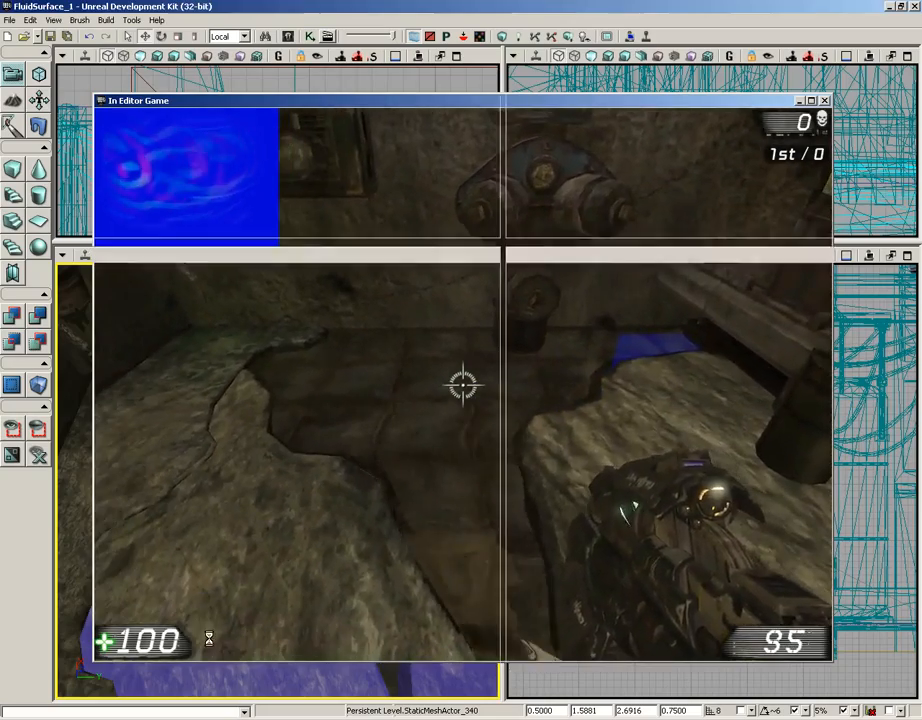
- Reopen the puddle fluid surface's properties, disable Show Detail Normals in the FluidDebug settings, and close them
click(258, 418)
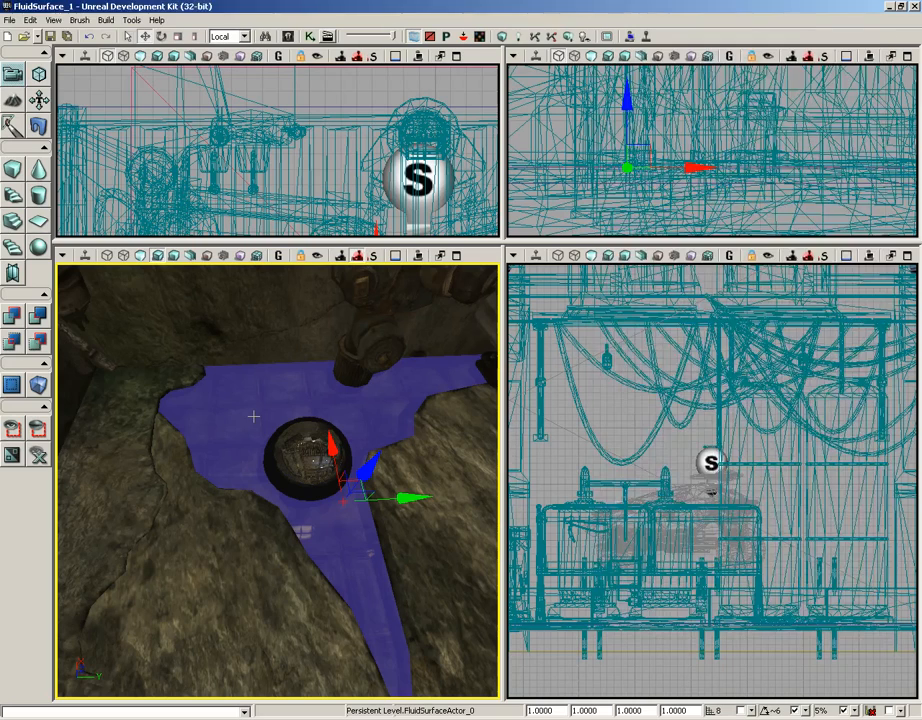
double_click(254, 416)
click(630, 190)
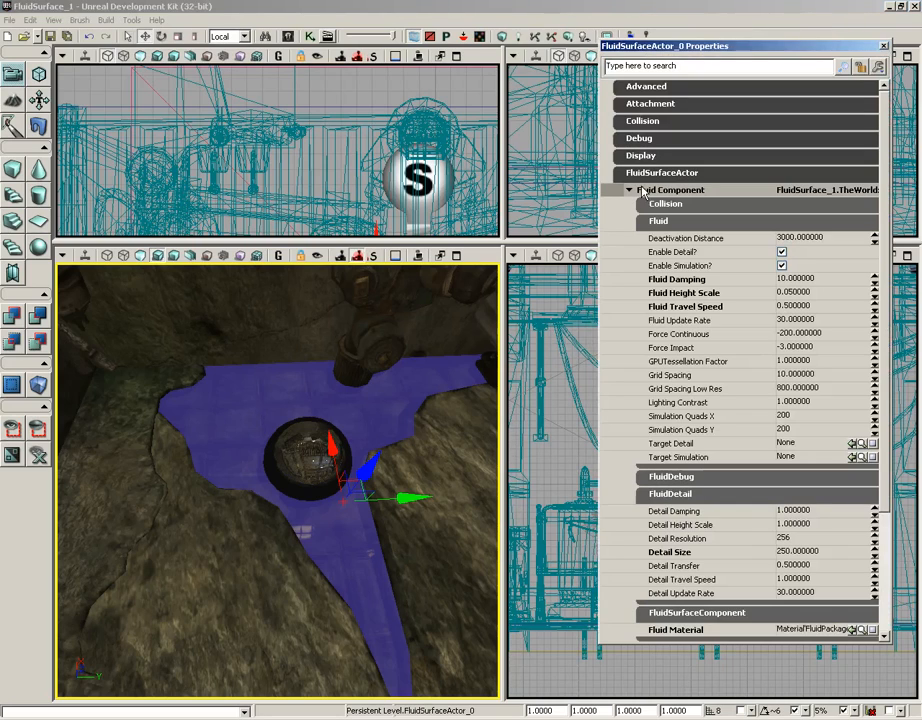
click(706, 477)
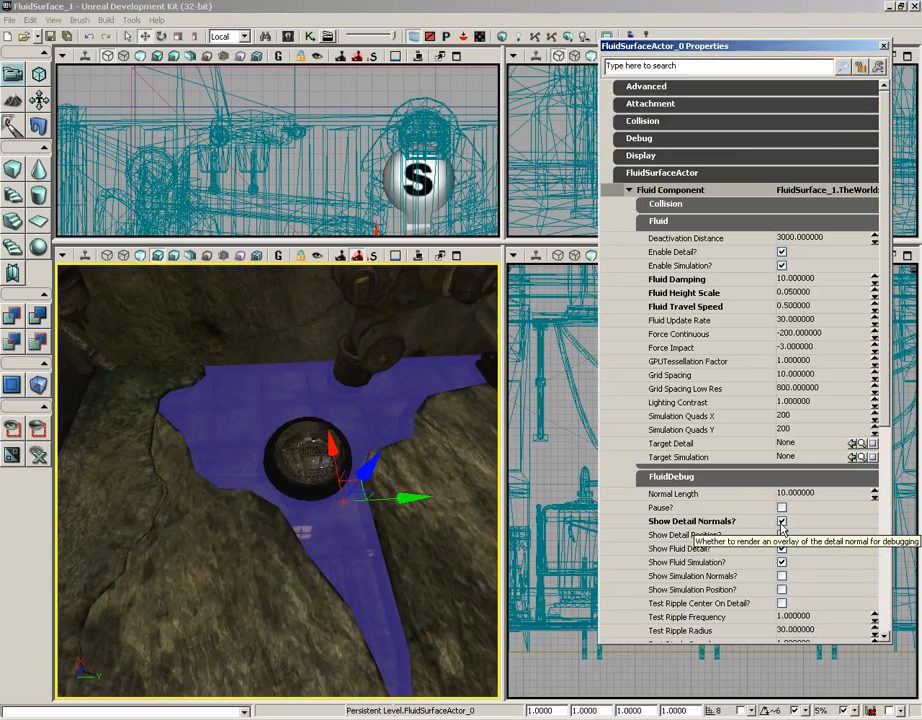
click(782, 521)
click(884, 46)
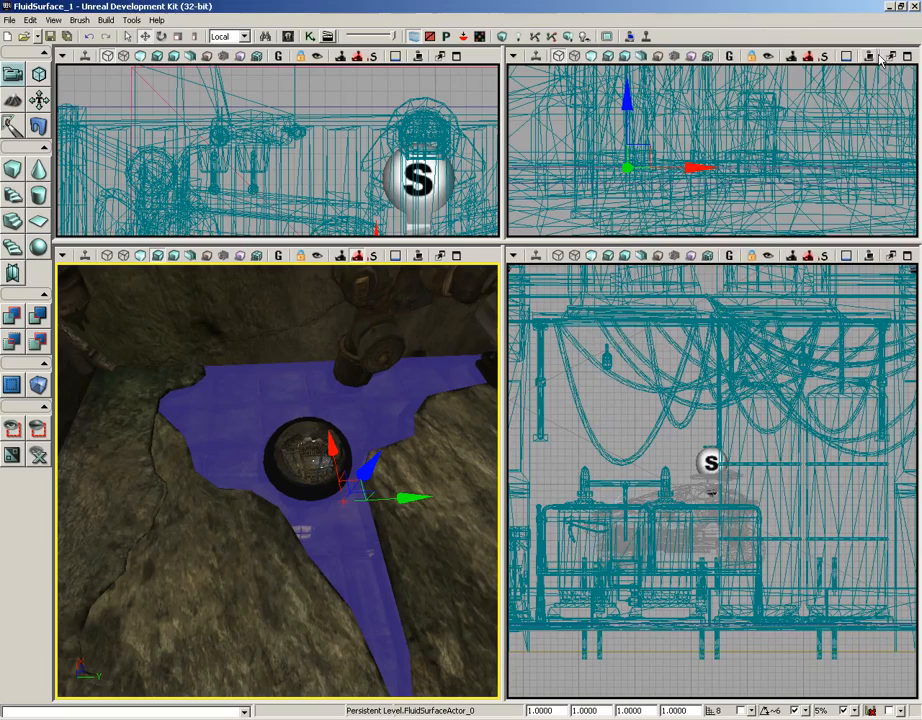
- Play-test from the rock beside the puddle again to check the adjusted water ripples, then end the test
right_click(213, 602)
click(233, 597)
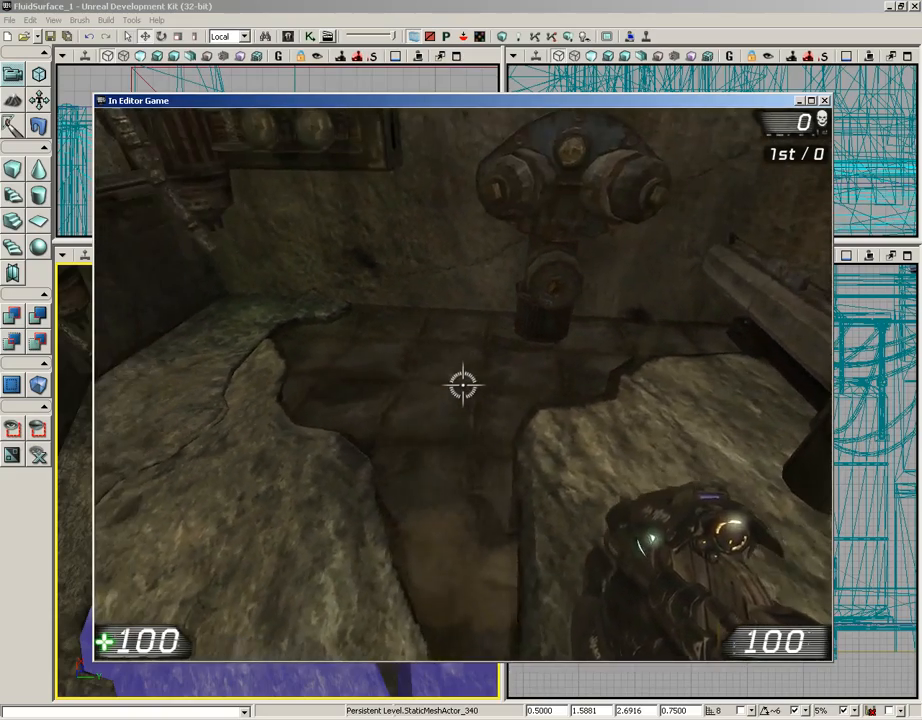
key(Escape)
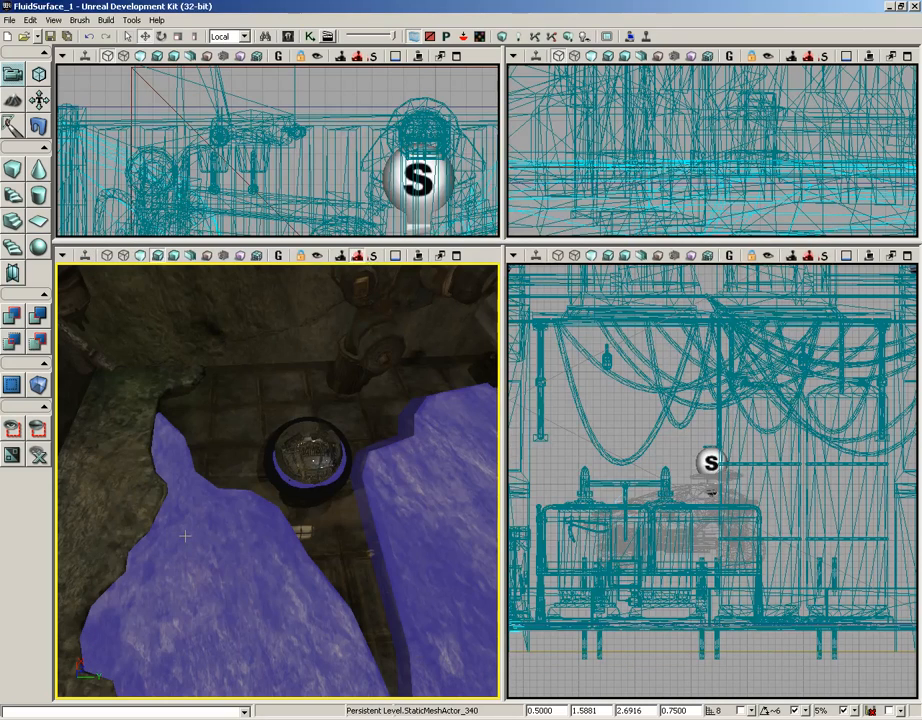
- Open the P_Water_Drips_Long_01 particle system from FluidPackage in the Cascade particle editor
right_drag(286, 478, 296, 358)
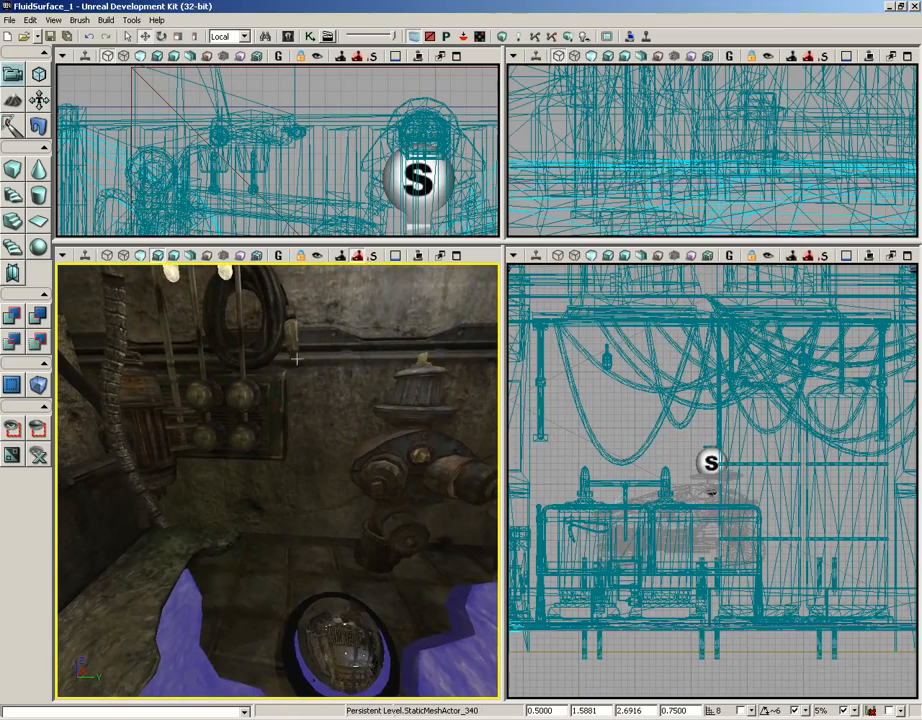
click(288, 36)
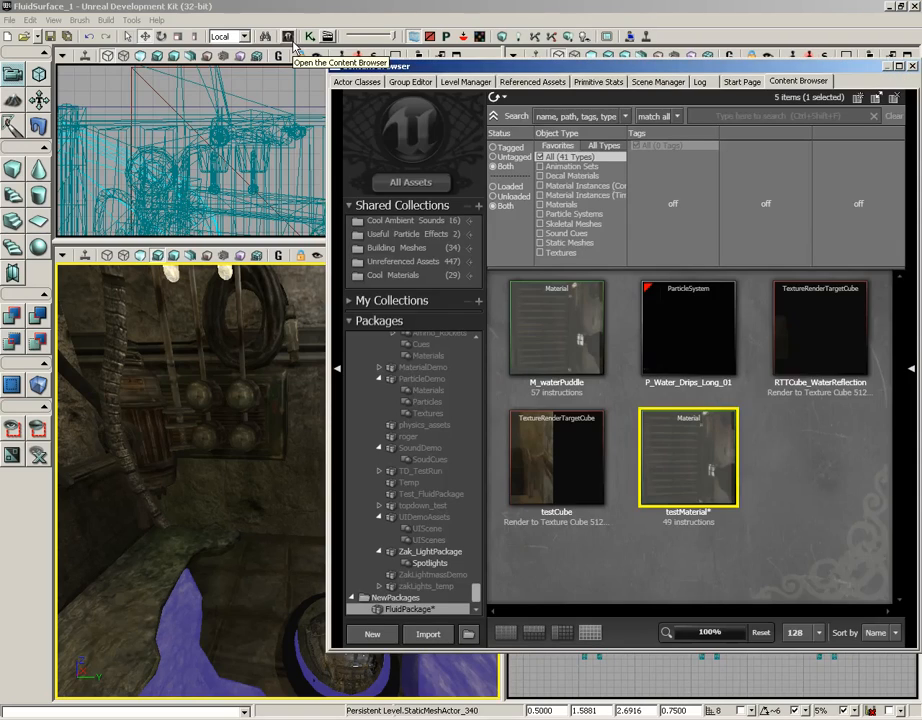
click(686, 320)
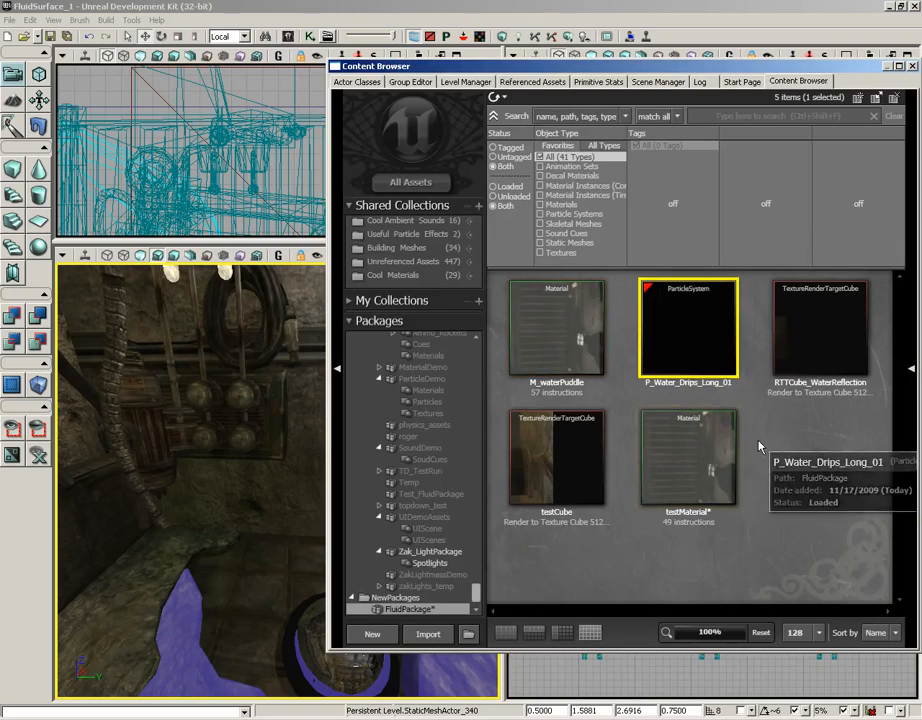
double_click(682, 327)
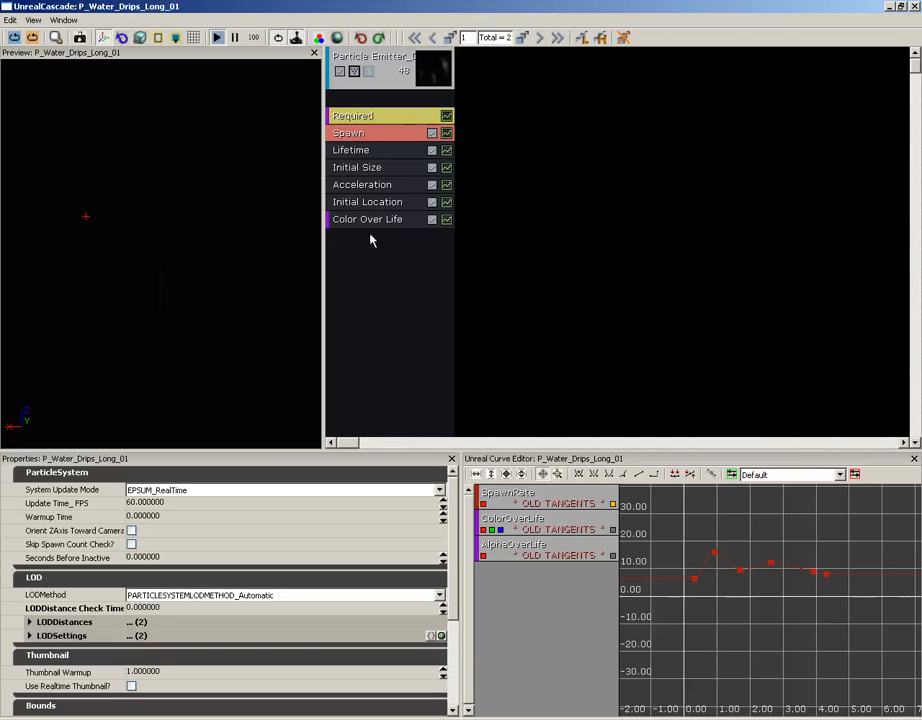
- Examine the constant X, Y and Z start location in the emitter's Initial Location module and look around the particle preview
click(376, 204)
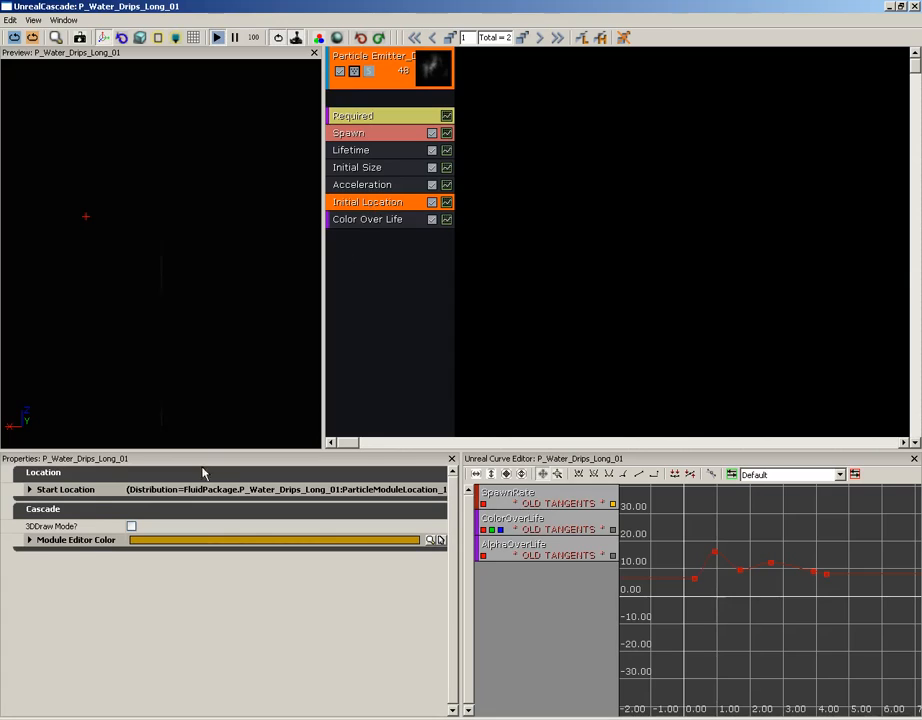
click(63, 490)
click(100, 517)
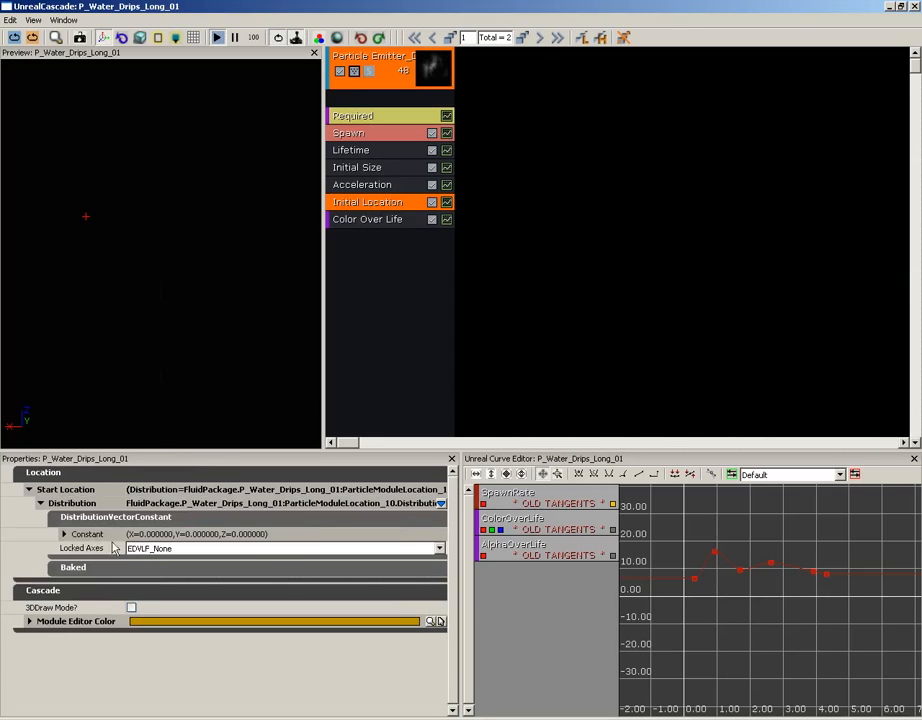
click(93, 533)
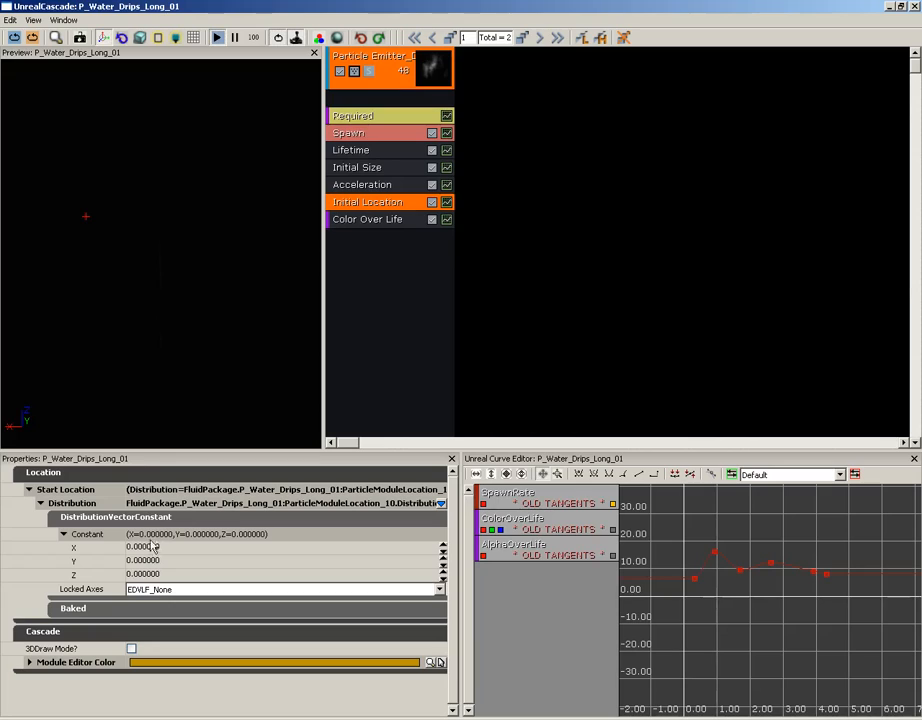
drag(157, 256, 193, 302)
- Examine the Rate Scale constant in the emitter's Spawn module and close the particle editor
click(354, 135)
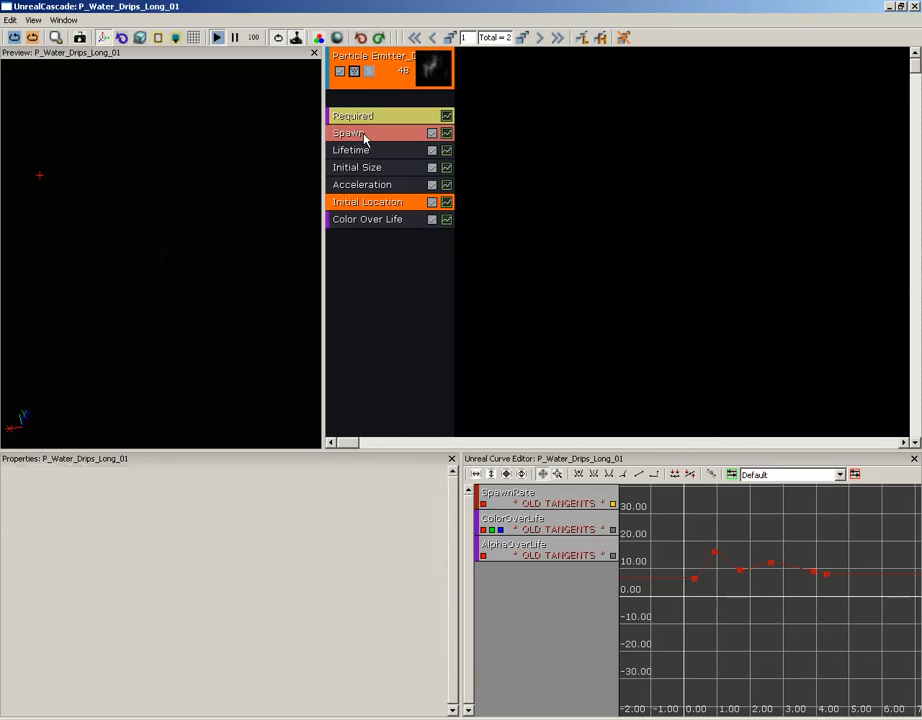
click(63, 503)
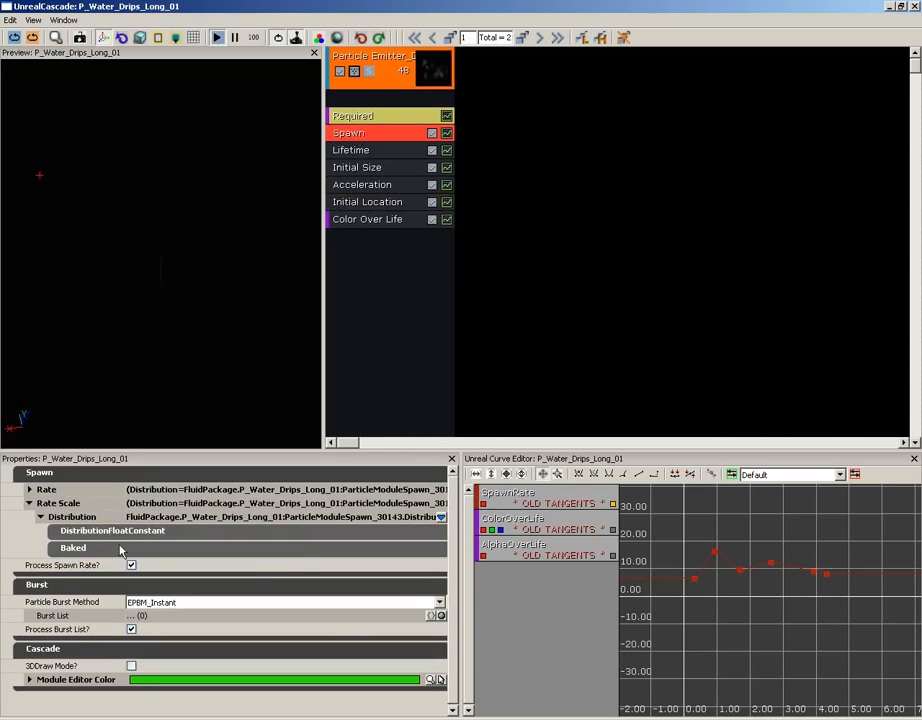
click(80, 531)
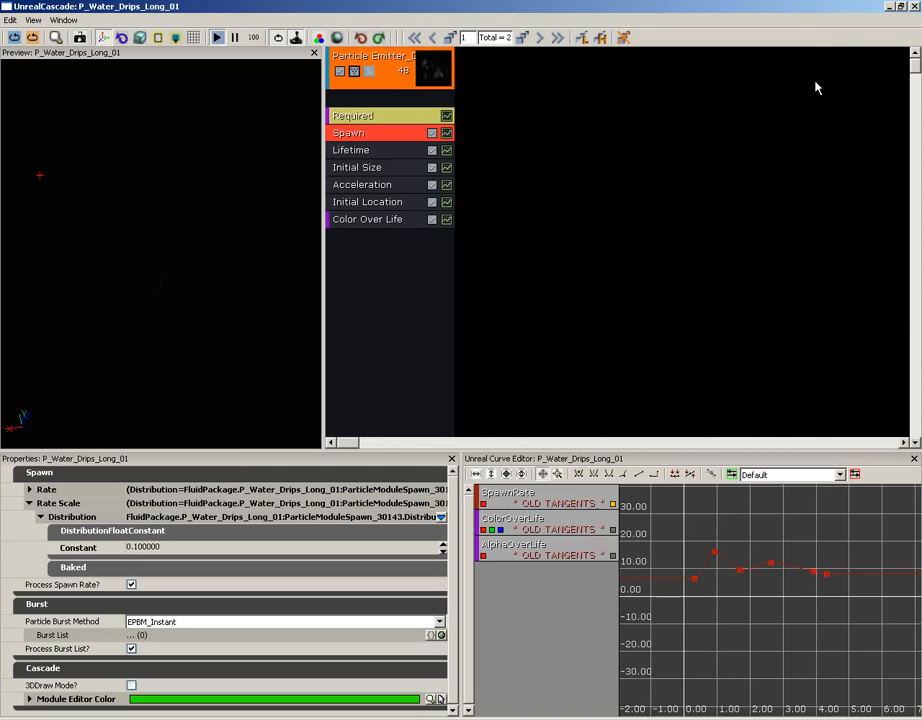
click(915, 7)
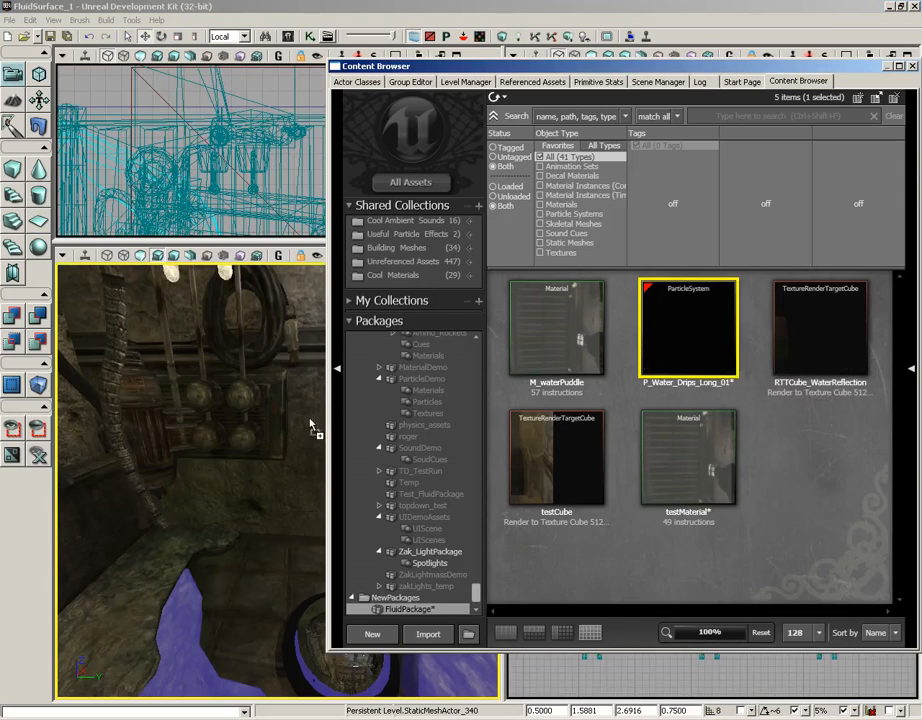
- Place a P_Water_Drips_Long_01 emitter on the wall beside the gauge panel and turn on realtime preview in the perspective view
drag(312, 427, 310, 416)
click(914, 67)
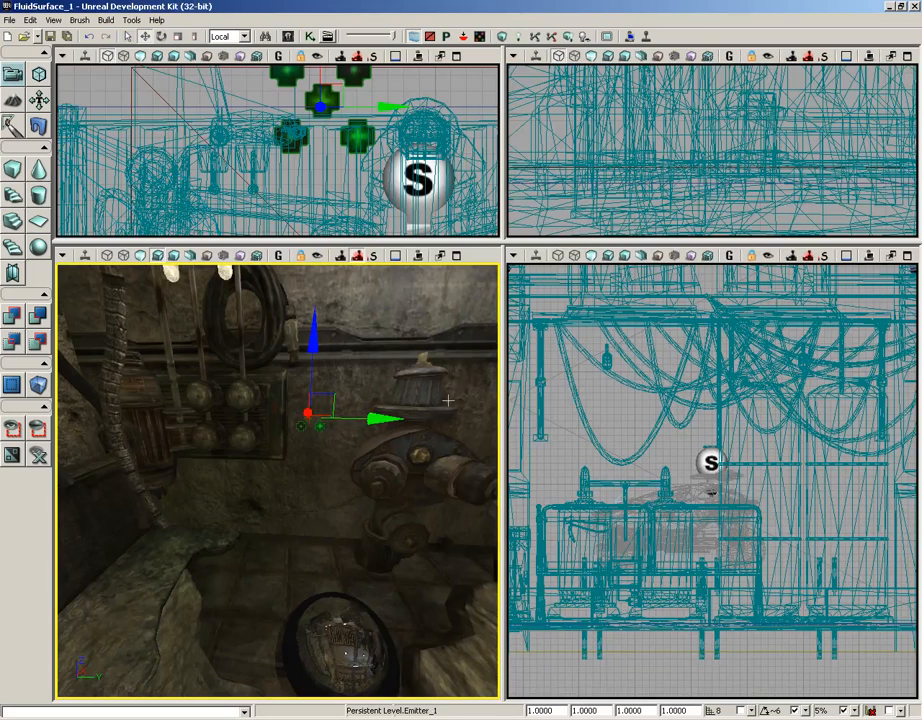
drag(430, 392, 404, 370)
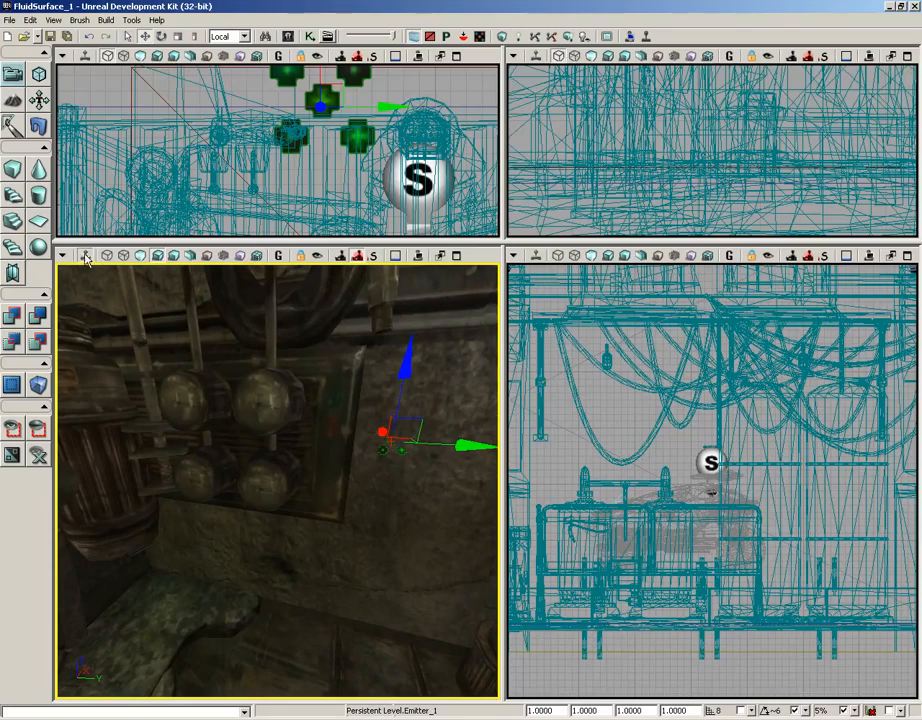
drag(128, 382, 191, 370)
mouse_move(258, 379)
mouse_down()
mouse_move(228, 377)
mouse_move(255, 379)
mouse_up()
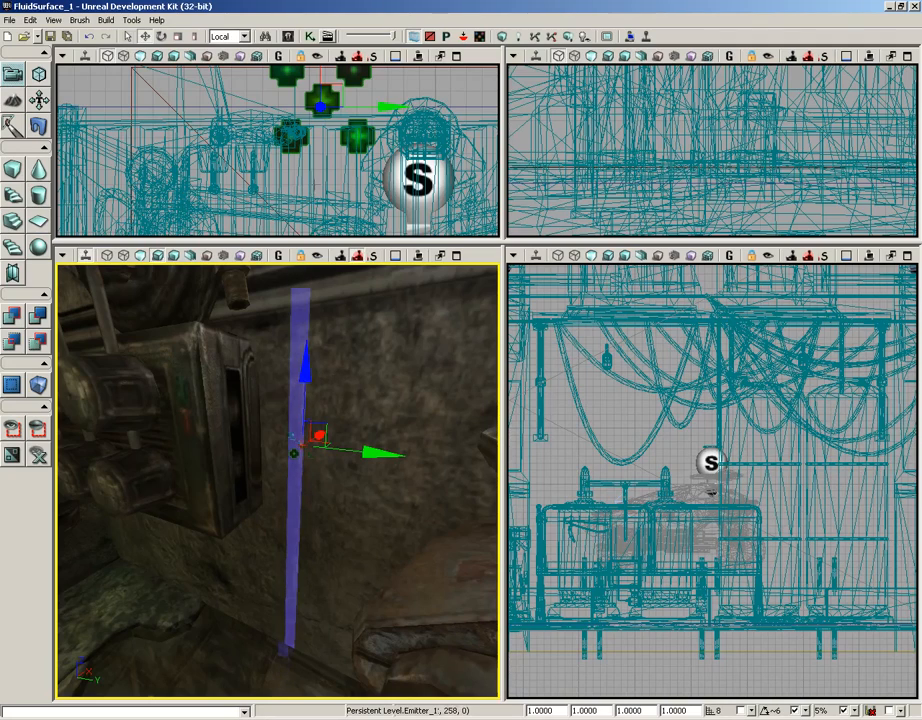
- Move the water drip emitter in the top view from the wall to beneath the hanging hose end beside the gauge panel
click(320, 162)
scroll(320, 162, up, 6)
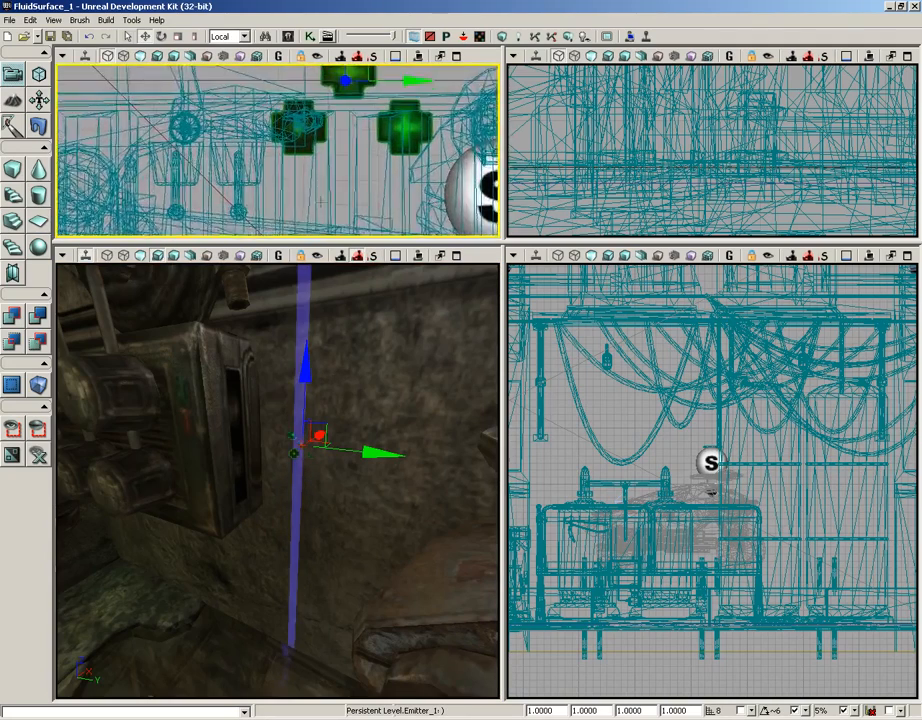
scroll(277, 218, up, 1)
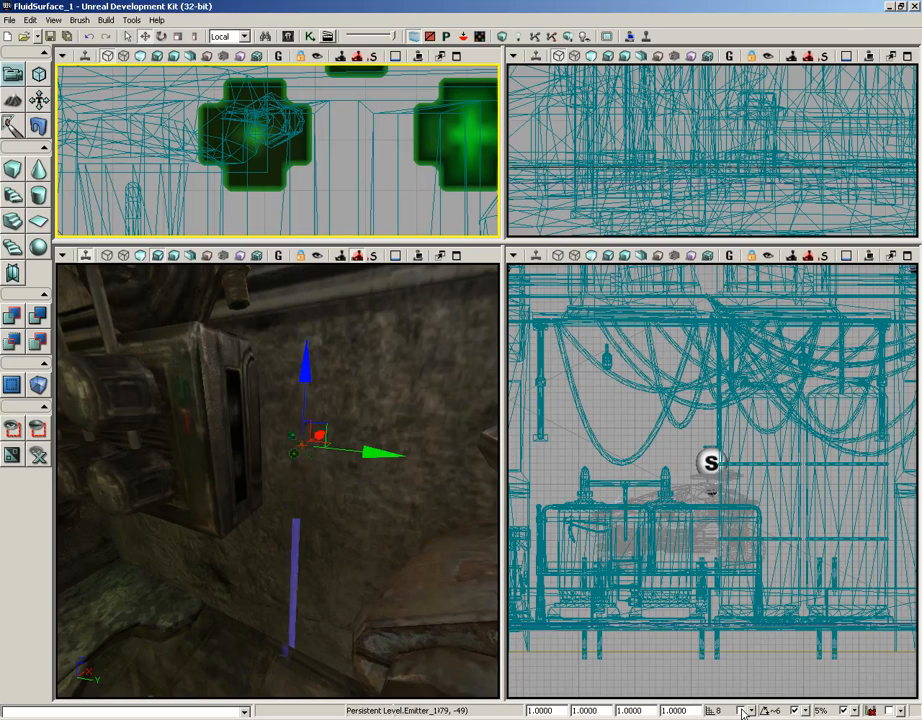
right_drag(362, 164, 365, 205)
scroll(364, 192, down, 2)
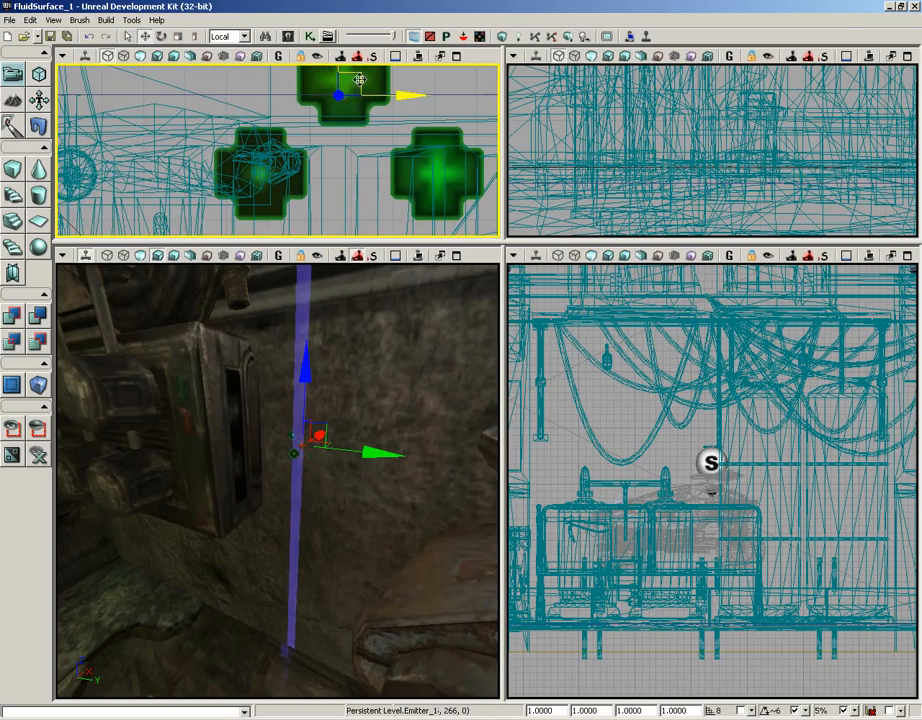
drag(366, 84, 297, 144)
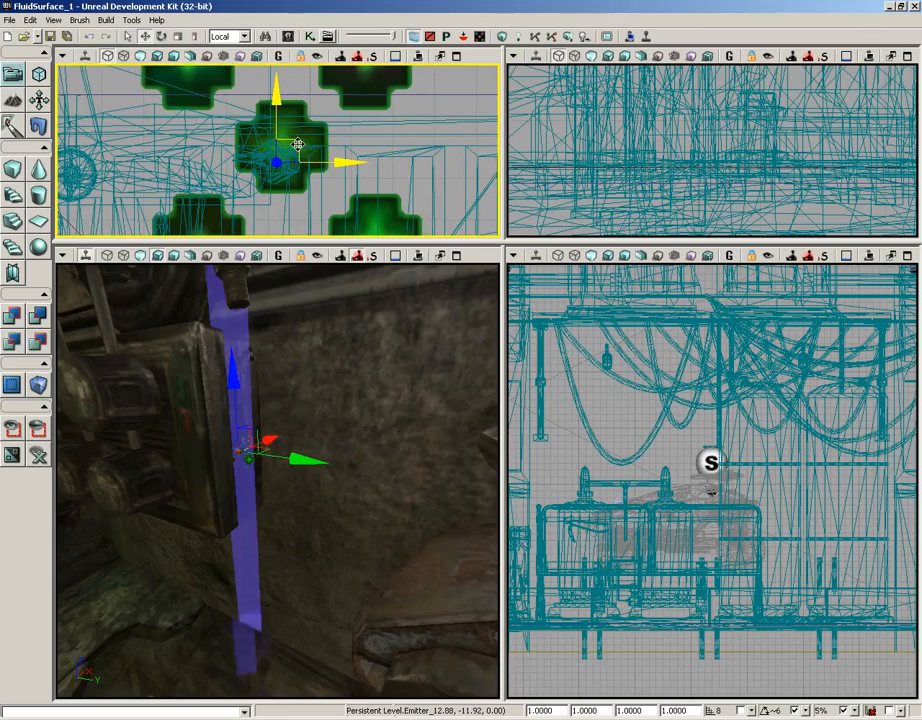
- Nudge the drip emitter sideways along the wall to line up with the hose end, check where the drips fall, and deselect it
drag(321, 368, 366, 366)
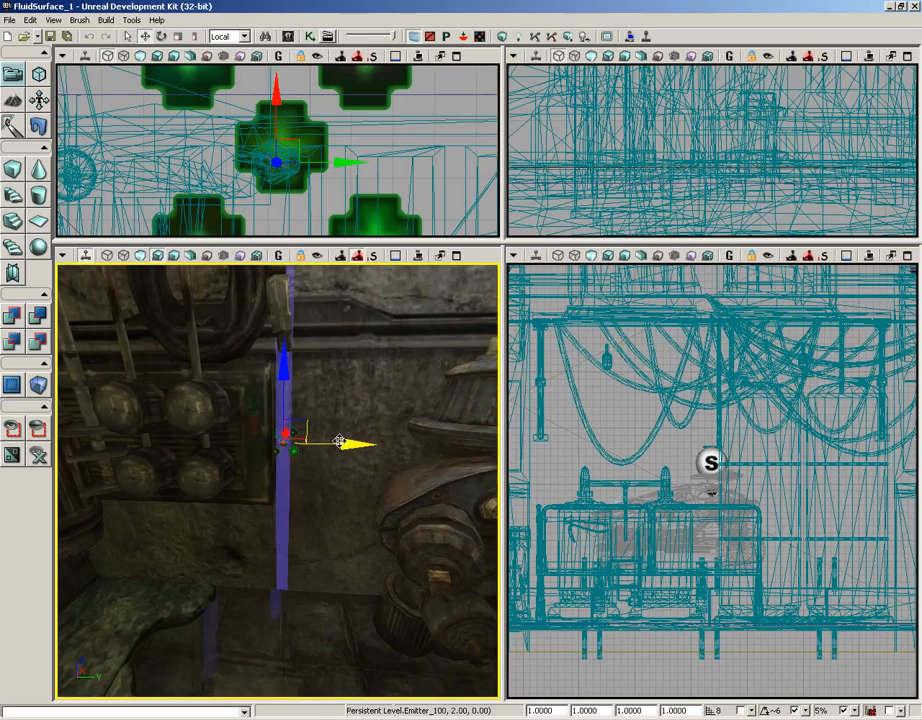
click(289, 412)
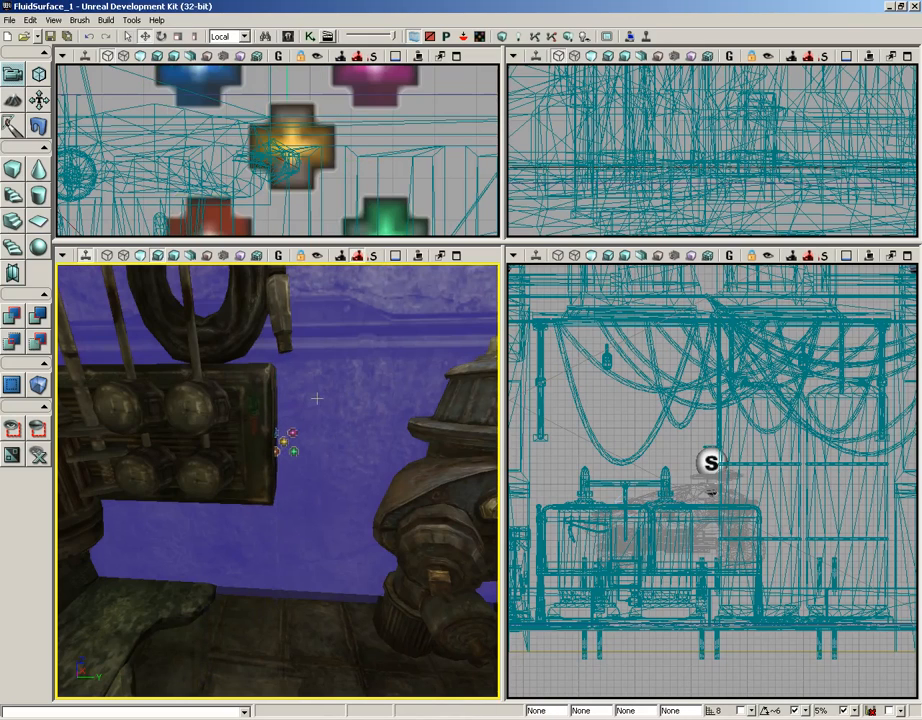
click(294, 434)
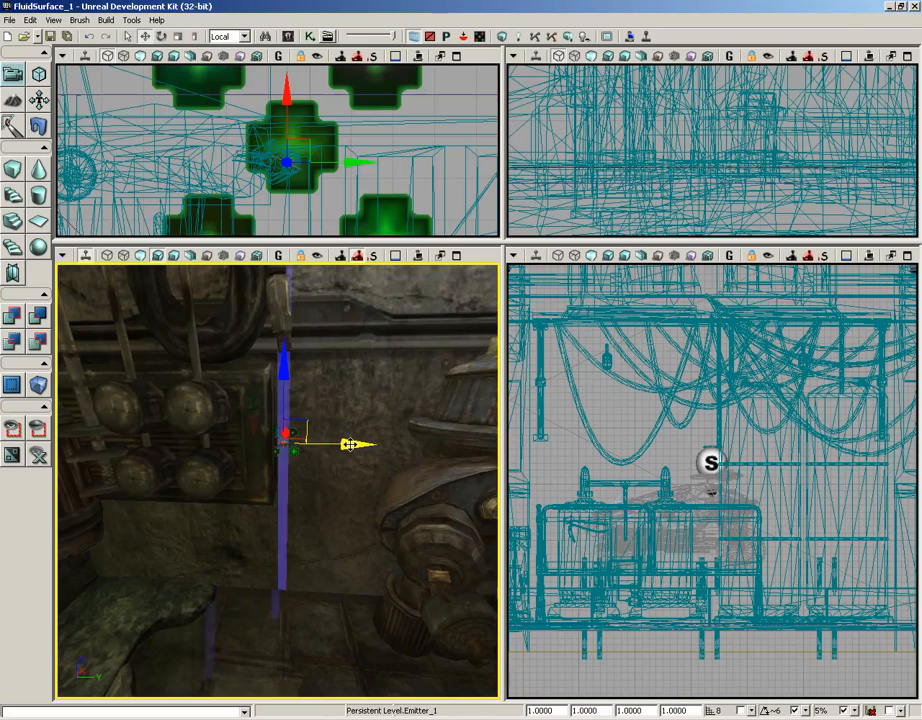
right_drag(348, 382, 314, 332)
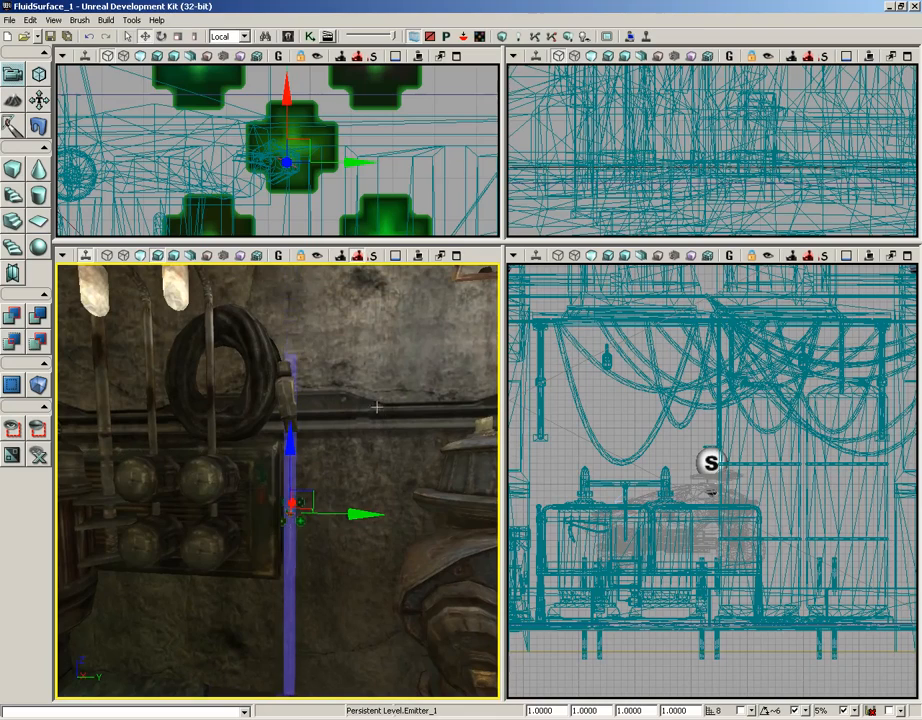
right_drag(314, 332, 362, 505)
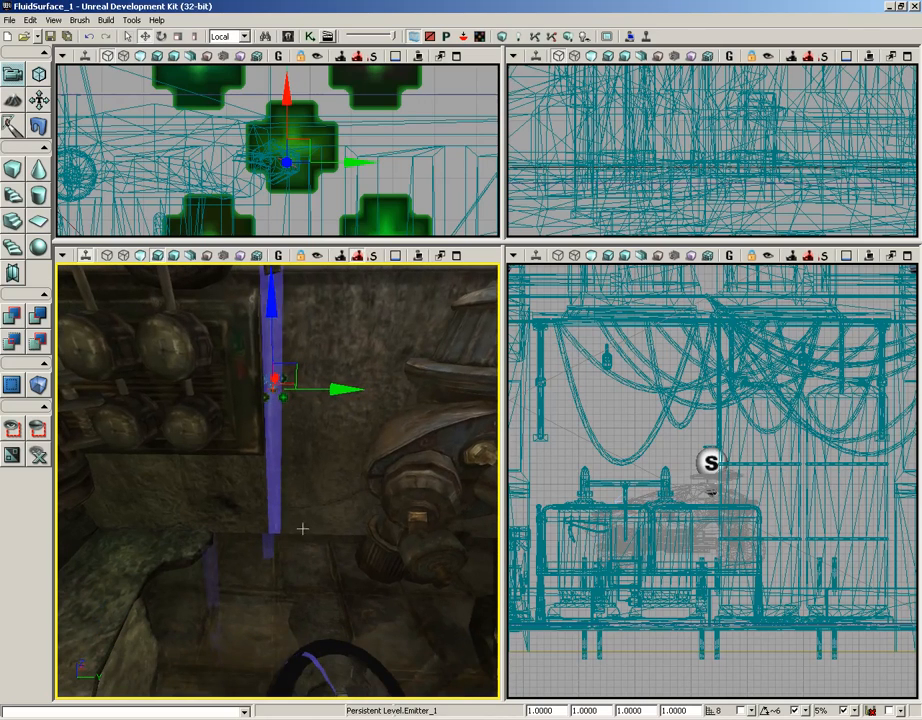
drag(339, 506, 337, 505)
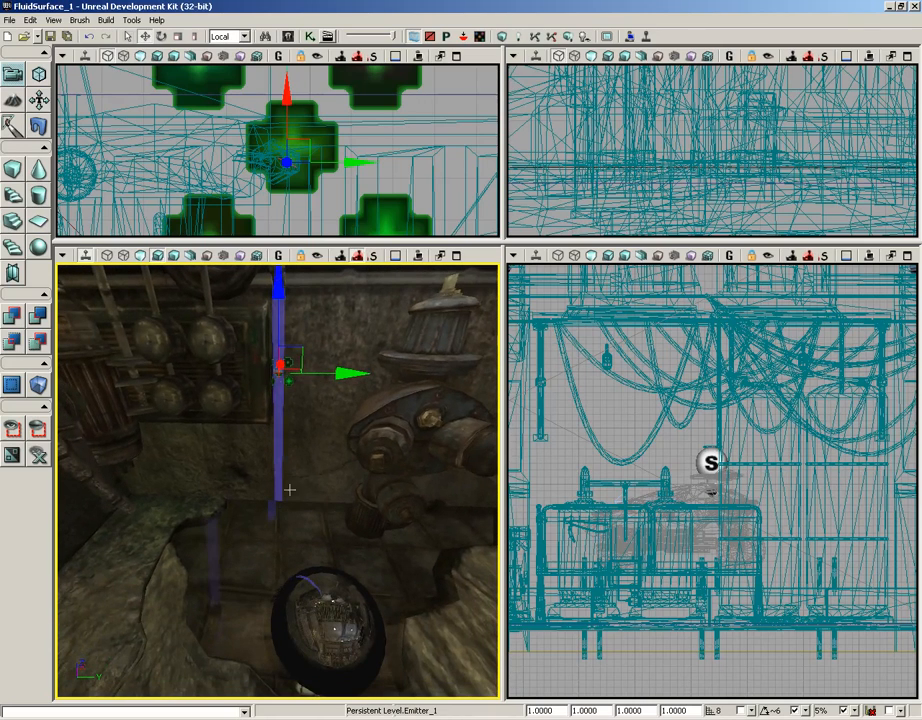
click(329, 73)
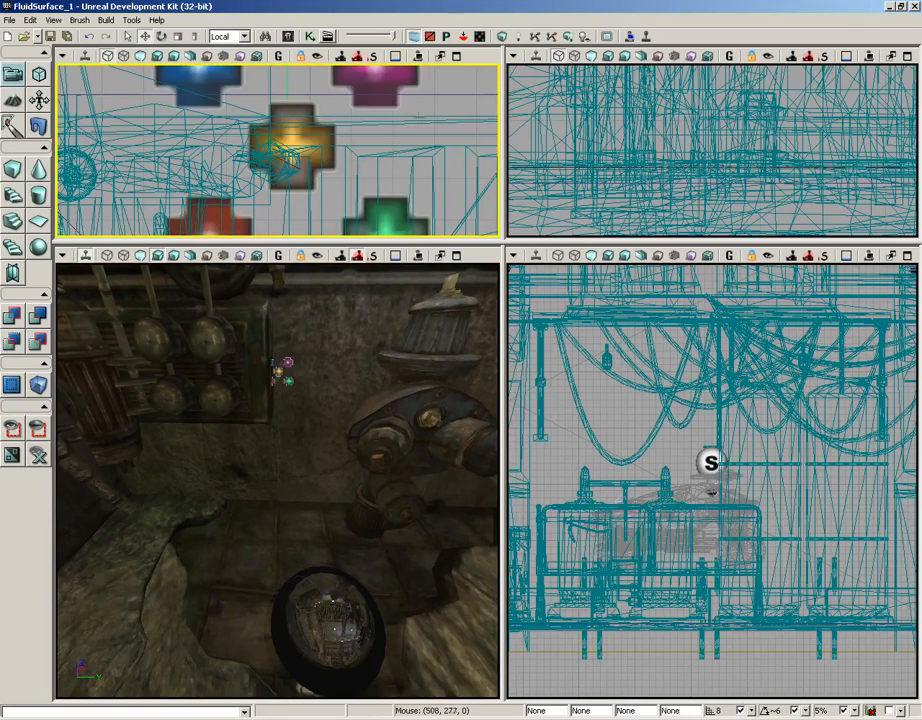
- Choose FluidInfluenceActor from the actor classes and add one on the puddle surface where the water drips land
click(288, 37)
click(350, 83)
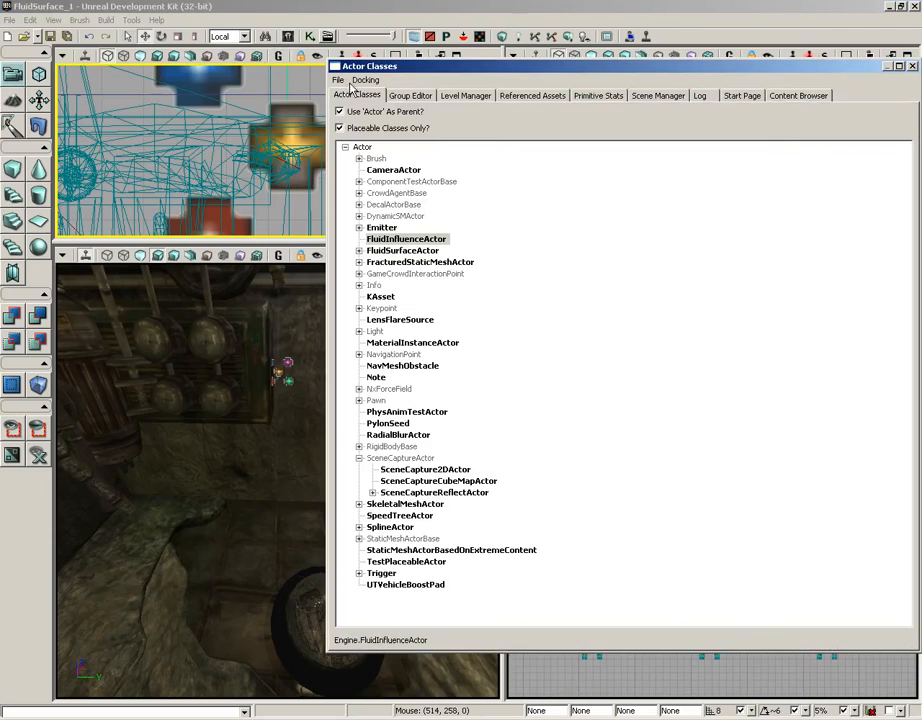
click(387, 242)
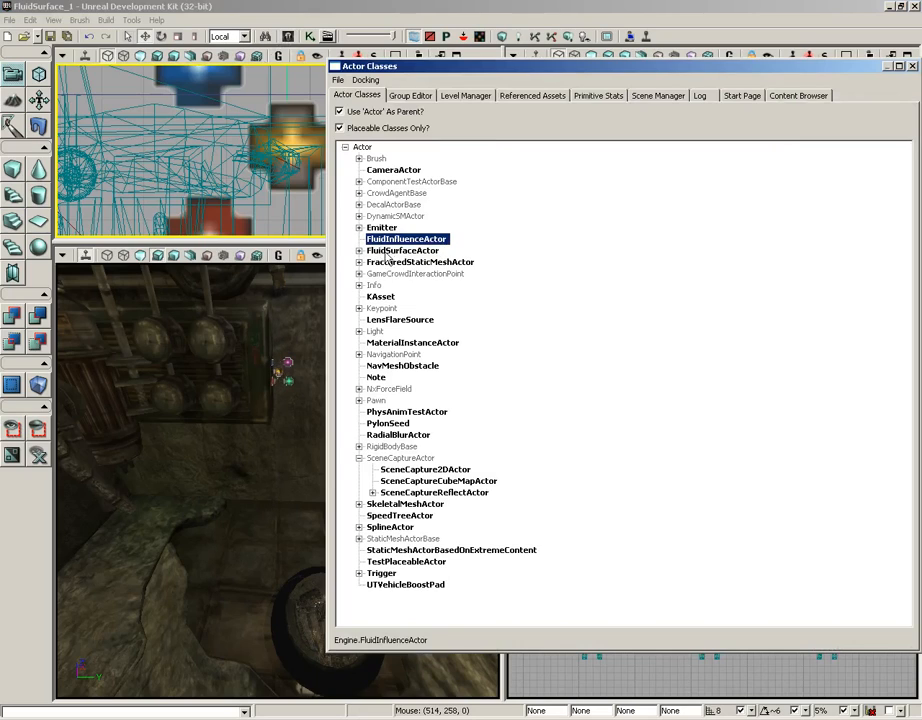
click(912, 67)
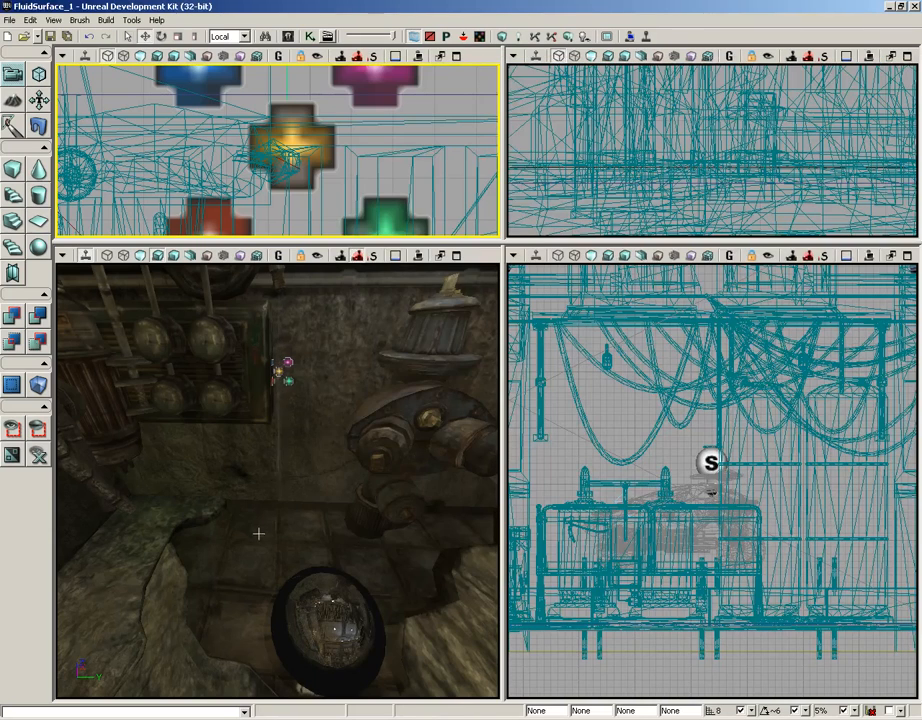
right_click(258, 534)
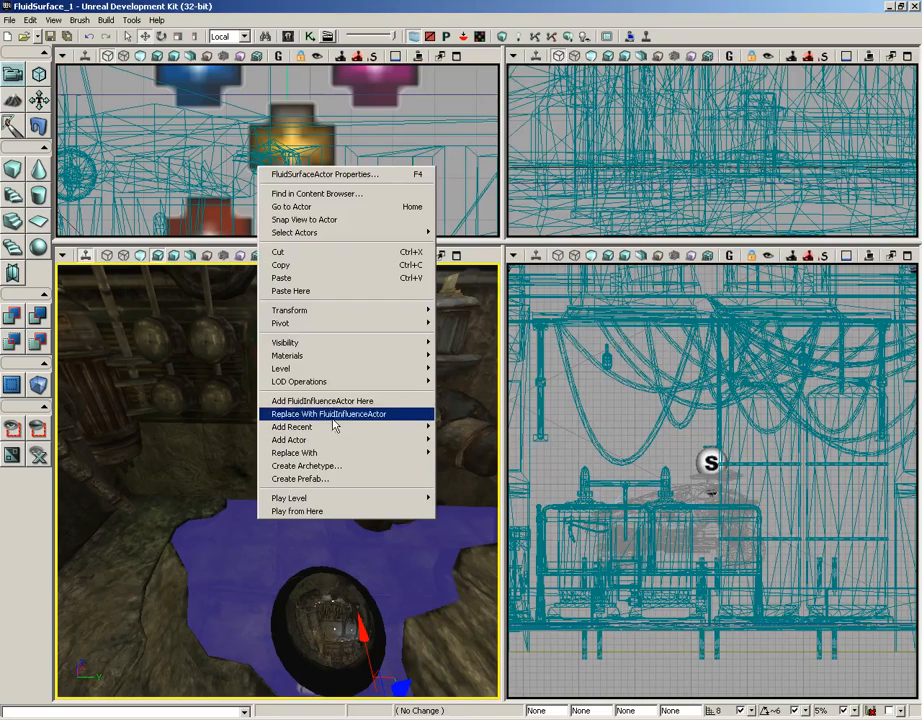
click(298, 405)
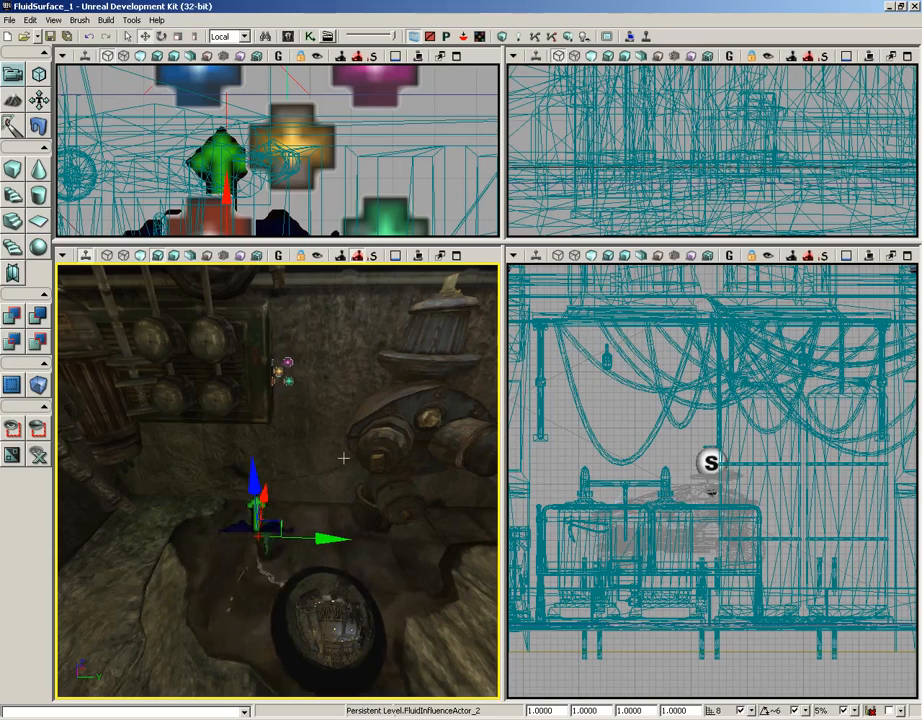
- Set the fluid influence actor's Influence Type to Fluid_Raindrops and expand its FluidRaindrops settings
key(F4)
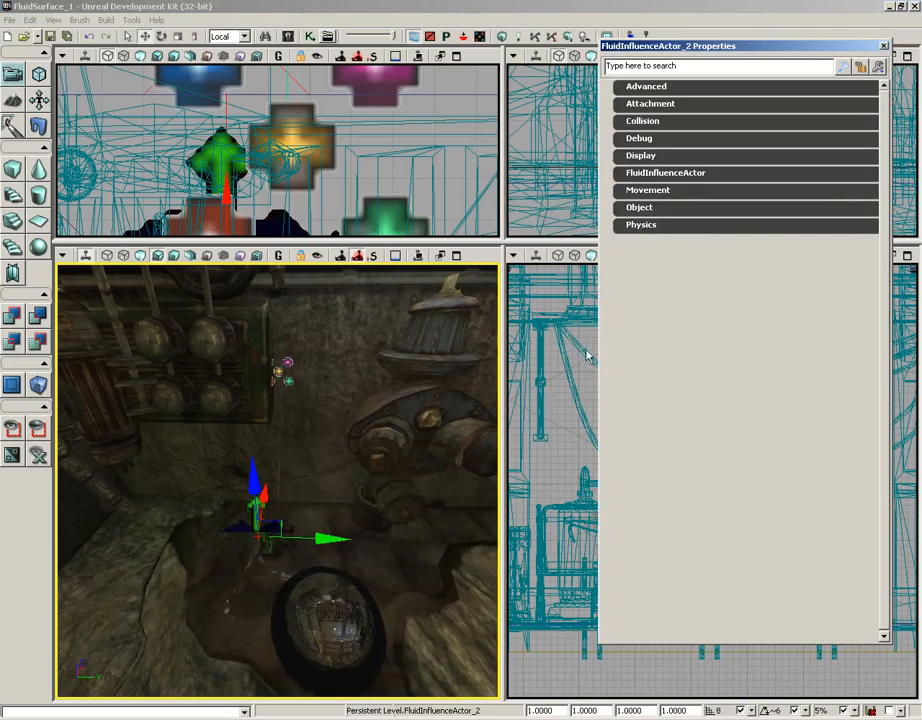
click(651, 175)
click(629, 190)
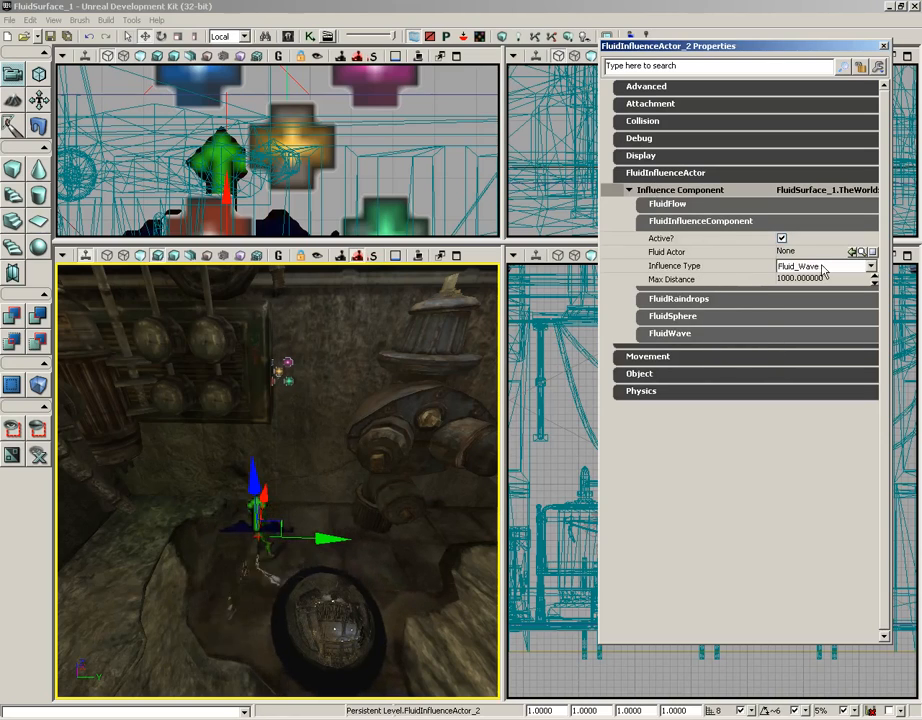
click(827, 267)
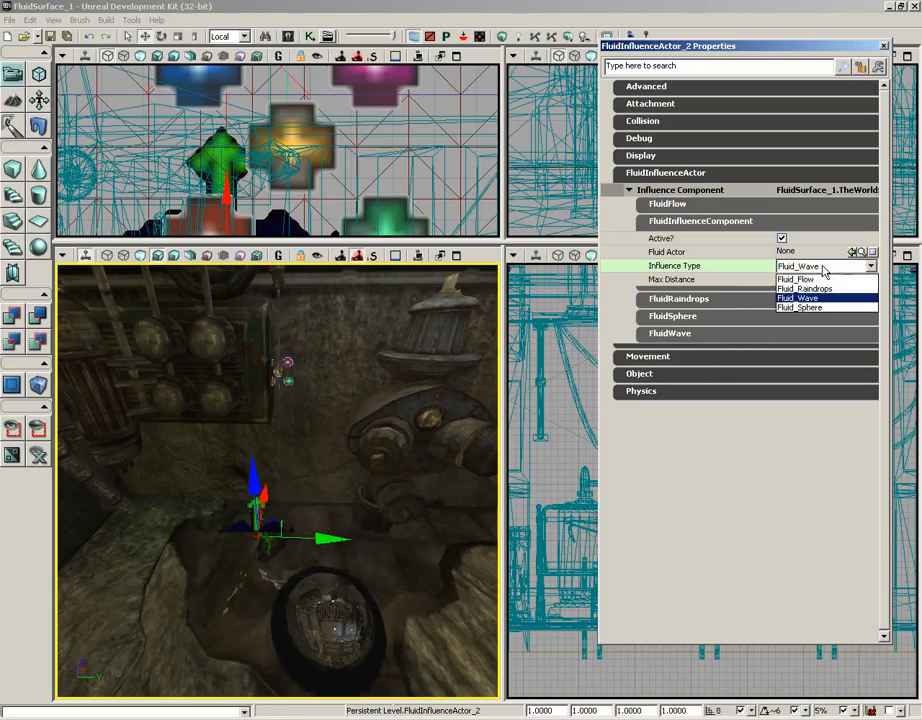
click(820, 289)
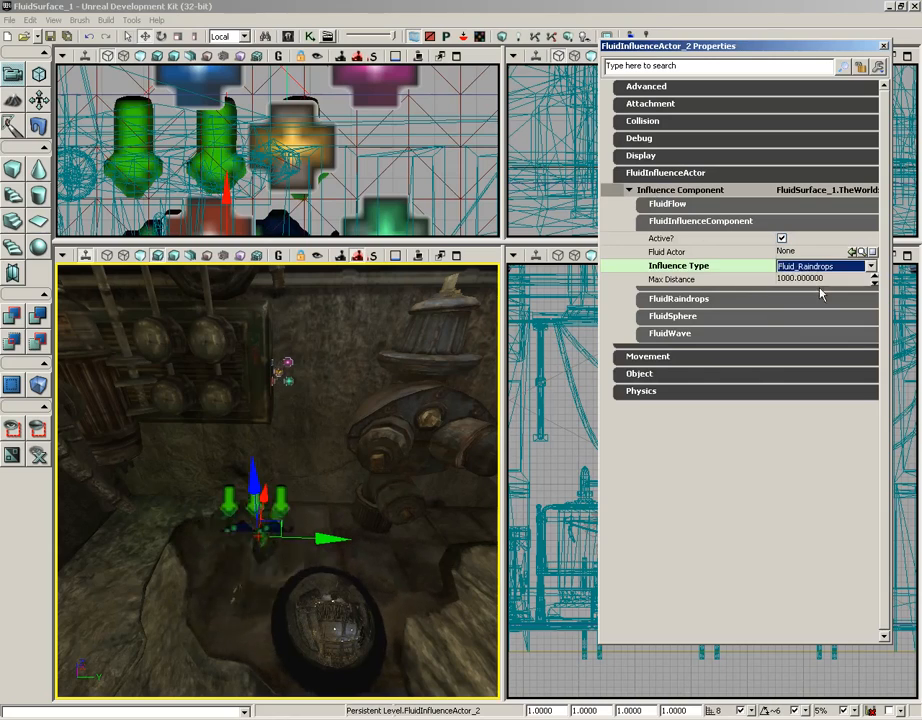
click(766, 296)
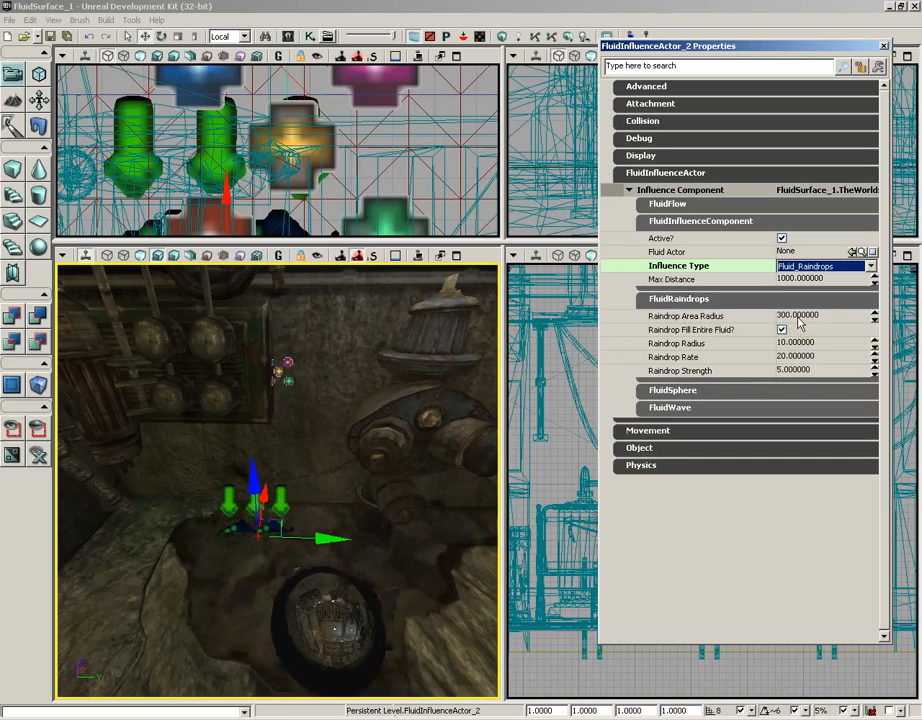
- Set Raindrop Area Radius to 8, turn off Raindrop Fill Entire Fluid, and set Raindrop Radius to 2
click(845, 317)
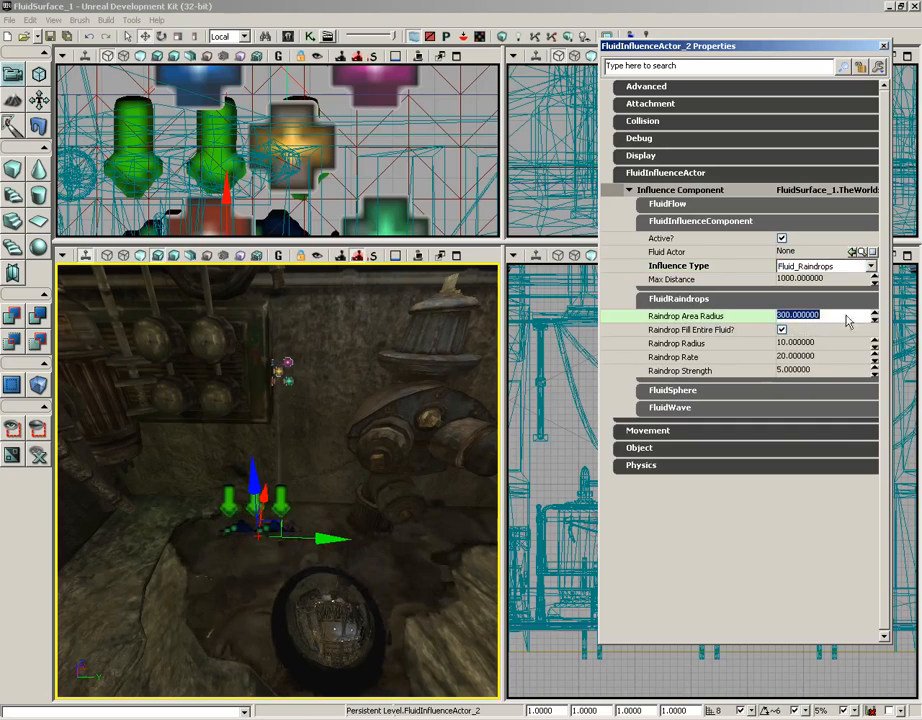
text(8)
key(Return)
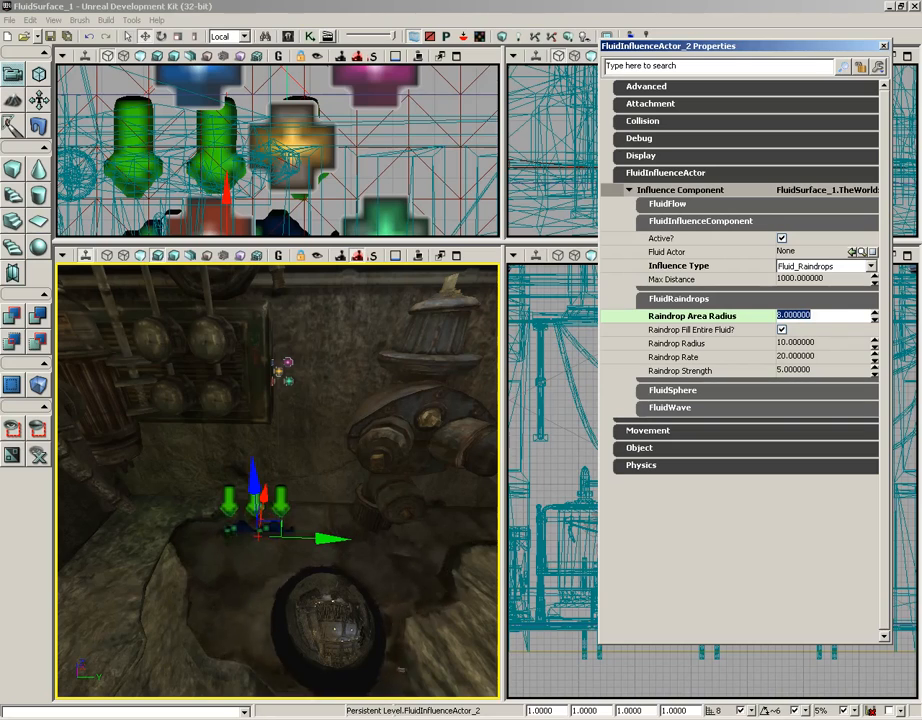
click(782, 330)
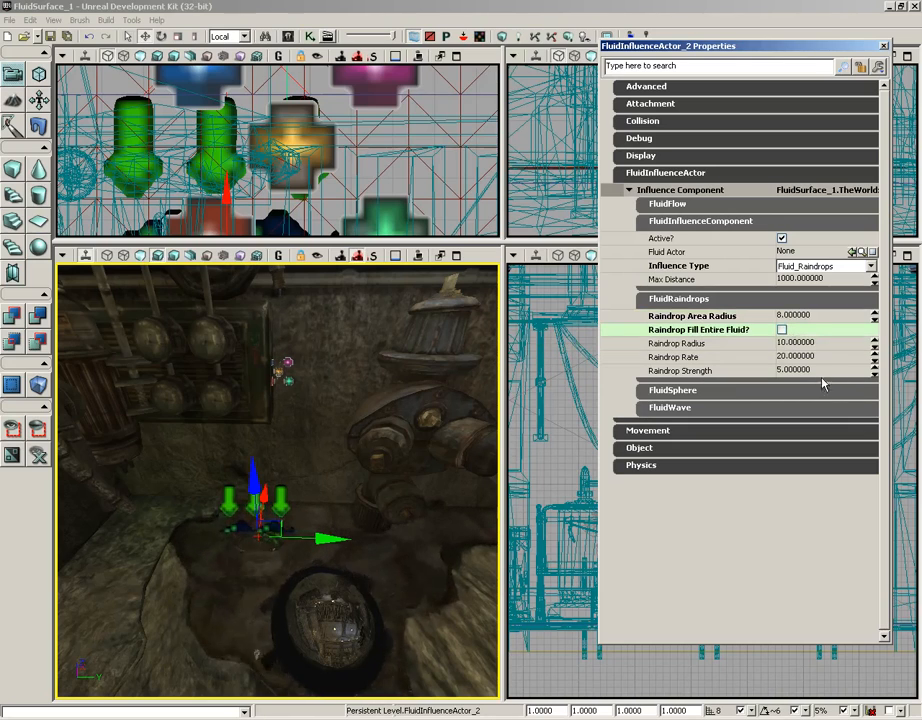
click(830, 343)
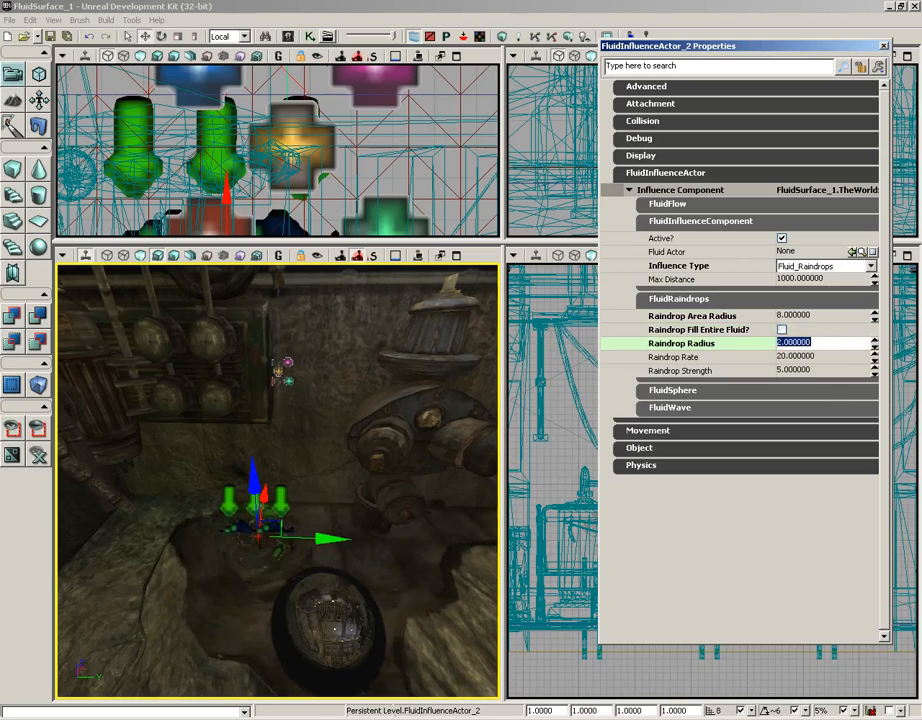
text(2)
key(Return)
- Set the fluid influence actor's Raindrop Rate to 0.875 and its Raindrop Strength to 10
click(814, 357)
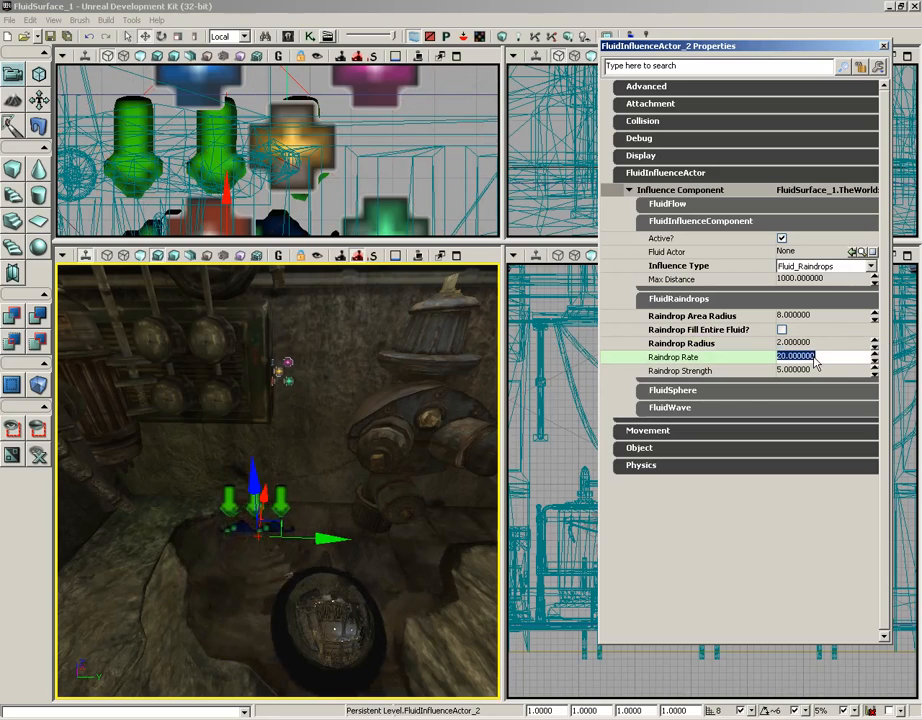
text(.)
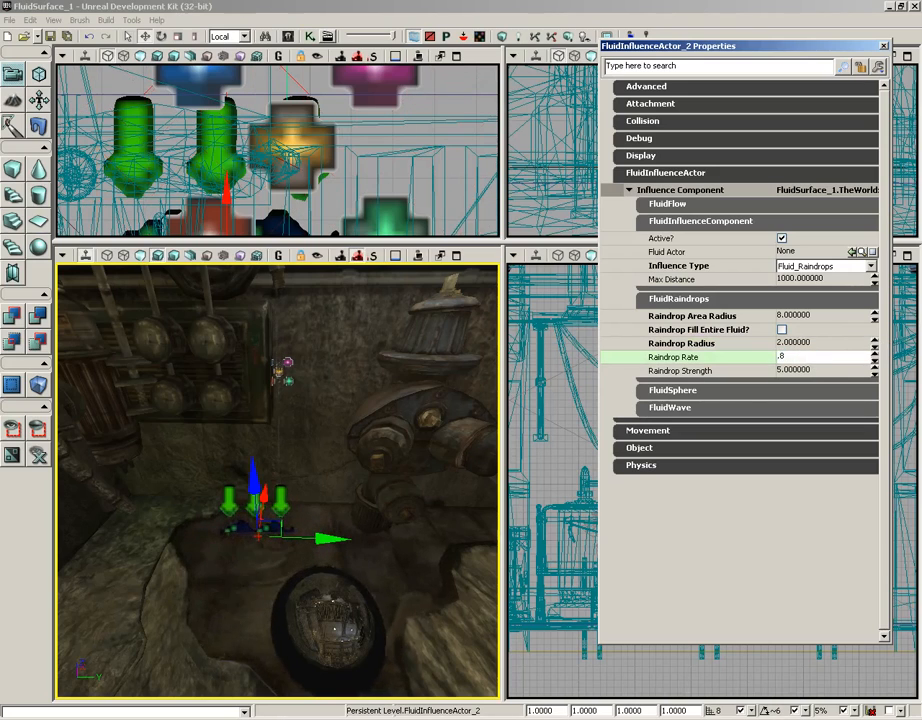
text(875)
key(Return)
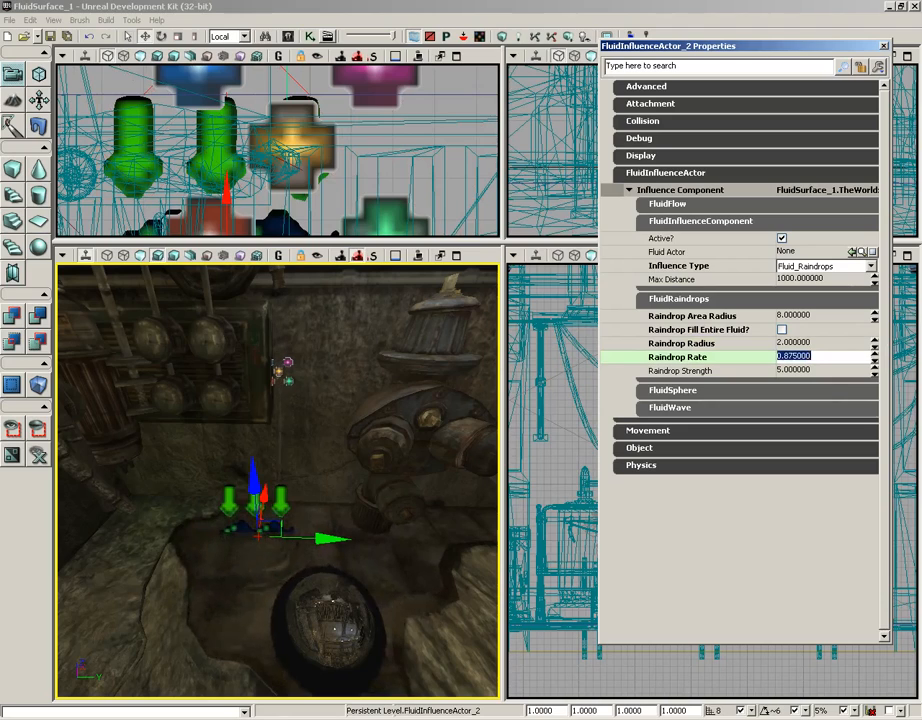
click(815, 371)
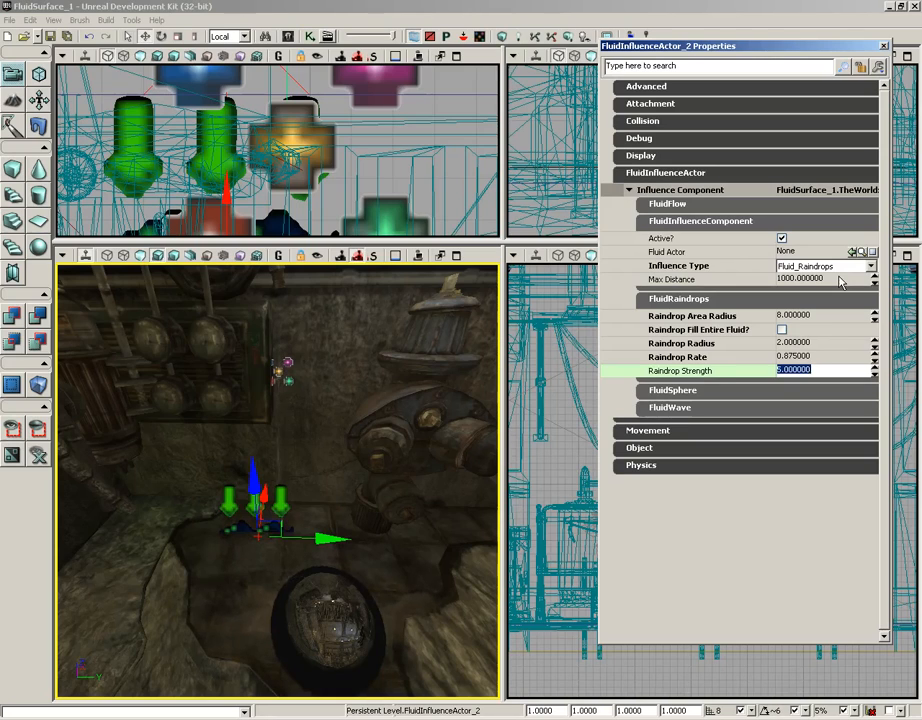
text(10)
key(Return)
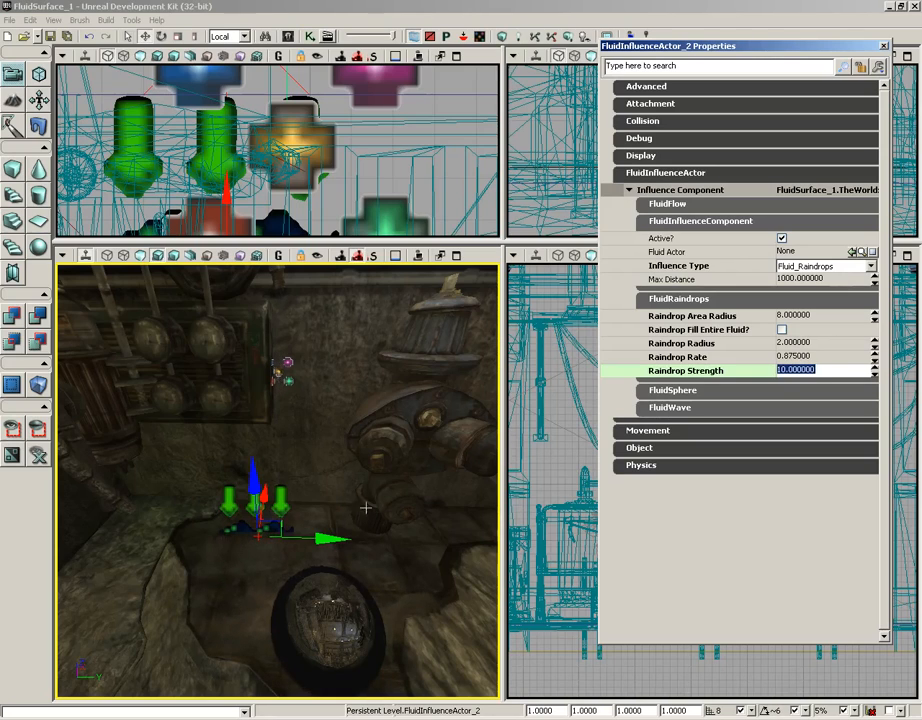
- Move the fluid influence actor sideways and back toward the wall so it sits directly beneath the water drip emitter
drag(335, 537, 357, 538)
drag(305, 455, 338, 500)
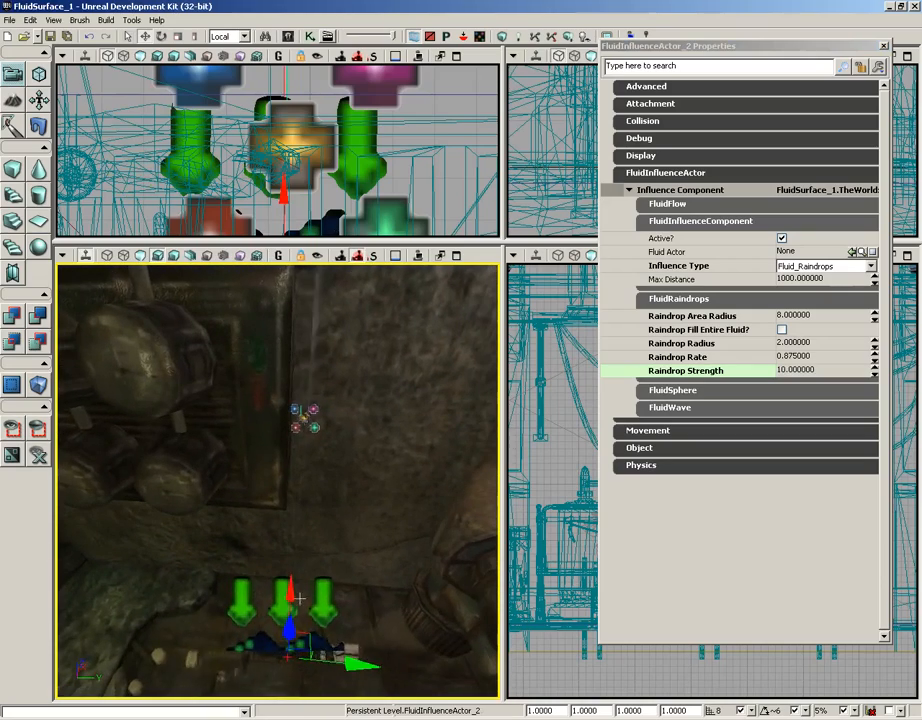
drag(296, 624, 293, 566)
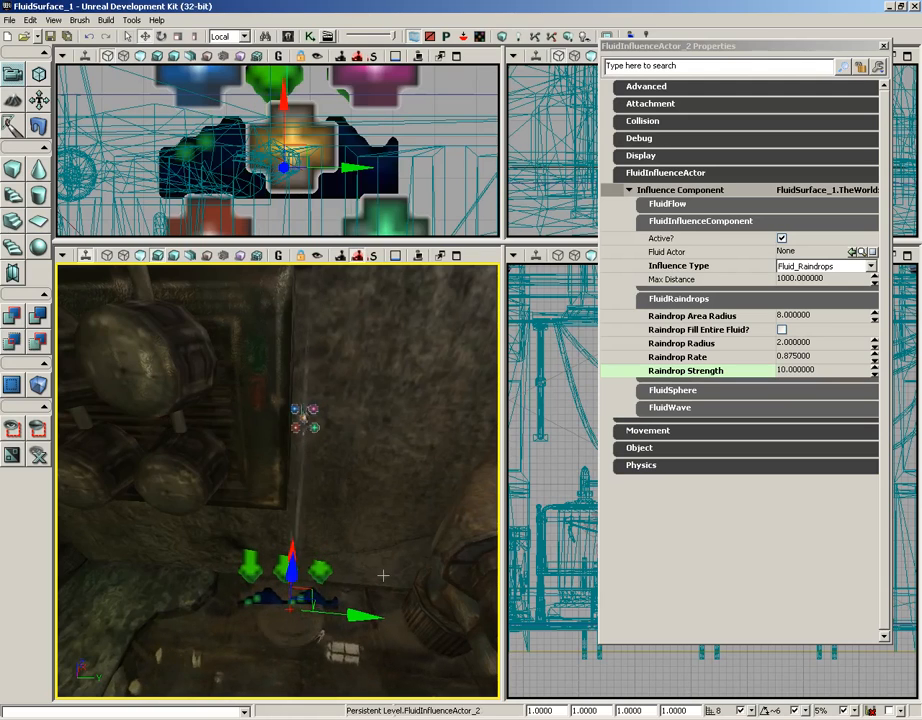
- Play the level from the rock ledge beside the puddle to check the drips and ripples in game
drag(367, 545, 364, 588)
right_drag(364, 588, 418, 551)
right_click(186, 628)
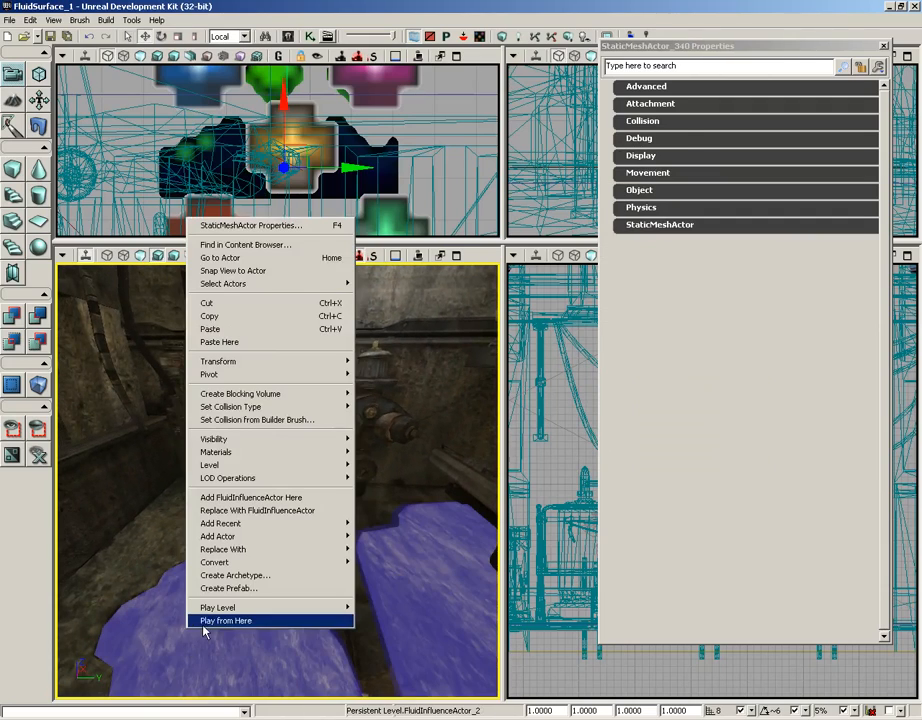
click(205, 621)
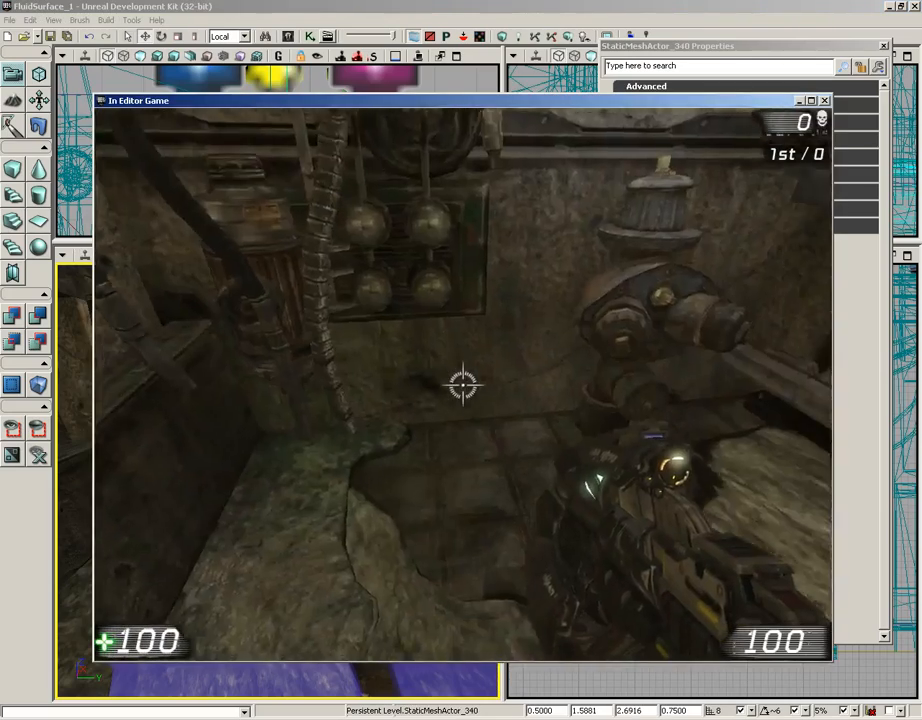